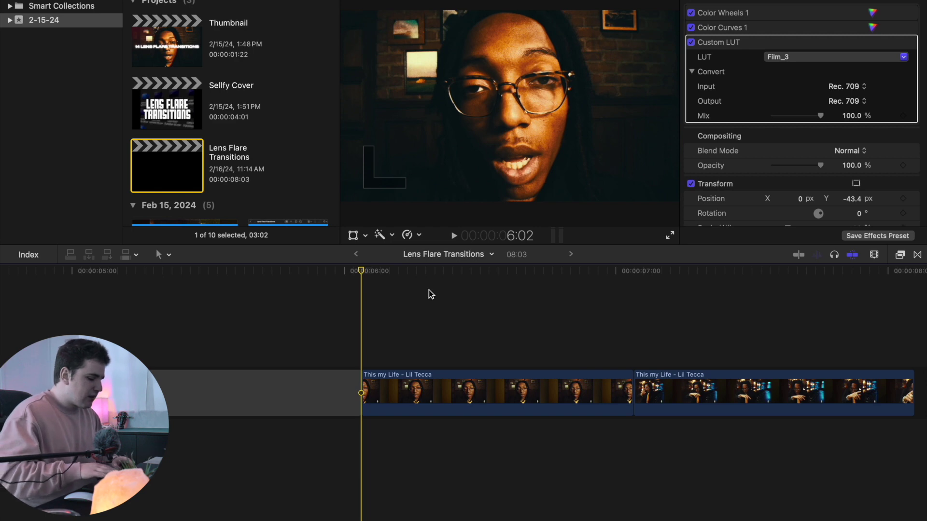
Preview flare clips 04, 06 and 09 in Lens Flare Transitions, then import Lens Flare Transition 09.mov.
{"action": "key", "text": "super+i"}
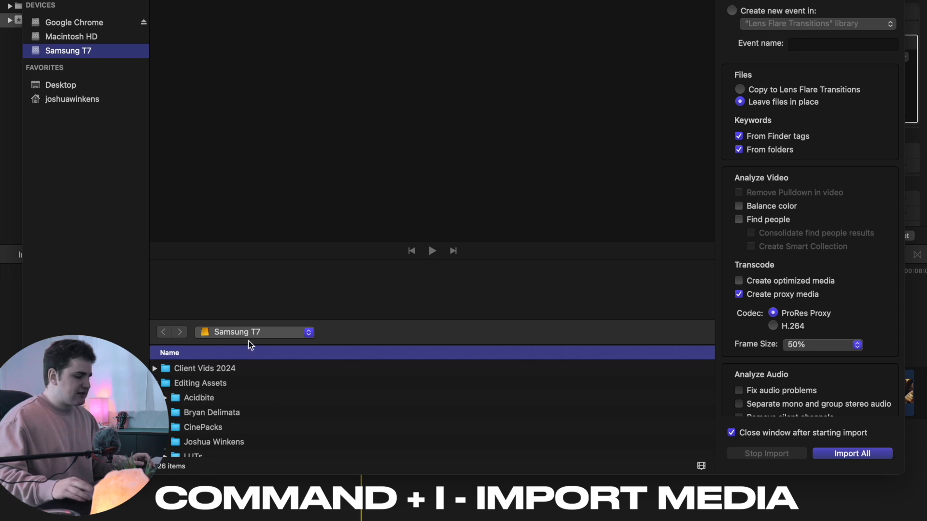
{"action": "scroll", "coordinate": [225, 396], "scroll_direction": "down", "scroll_amount": 5}
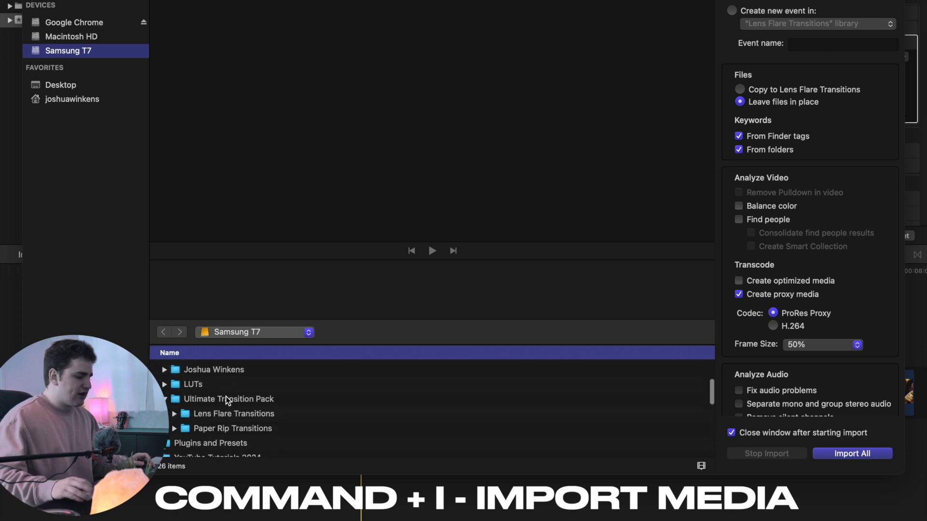
{"action": "scroll", "coordinate": [224, 399], "scroll_direction": "down", "scroll_amount": 3}
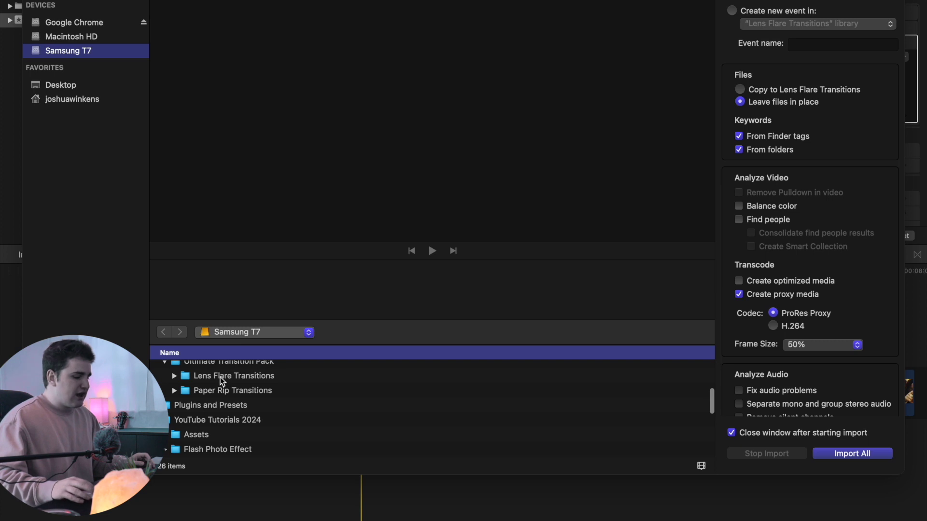
{"action": "left_click", "coordinate": [174, 375]}
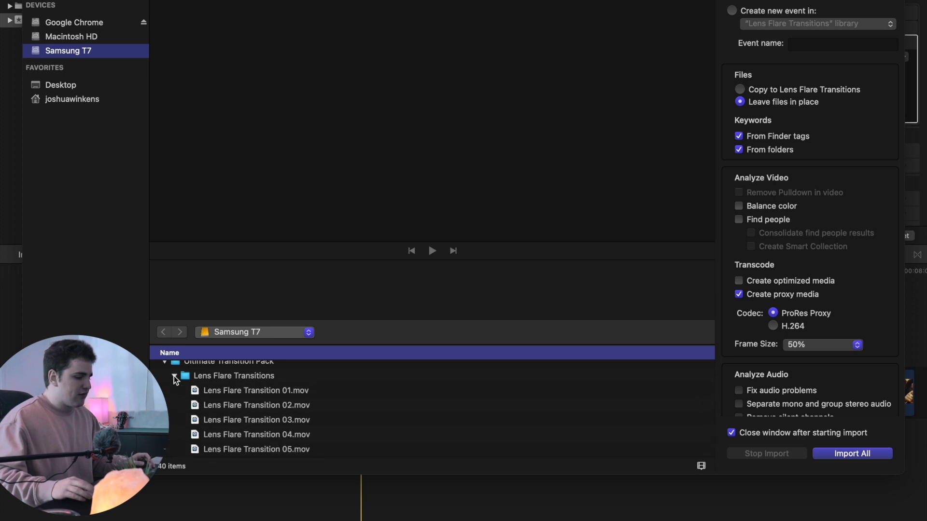
{"action": "scroll", "coordinate": [224, 393], "scroll_direction": "down", "scroll_amount": 3}
{"action": "left_click", "coordinate": [224, 386]}
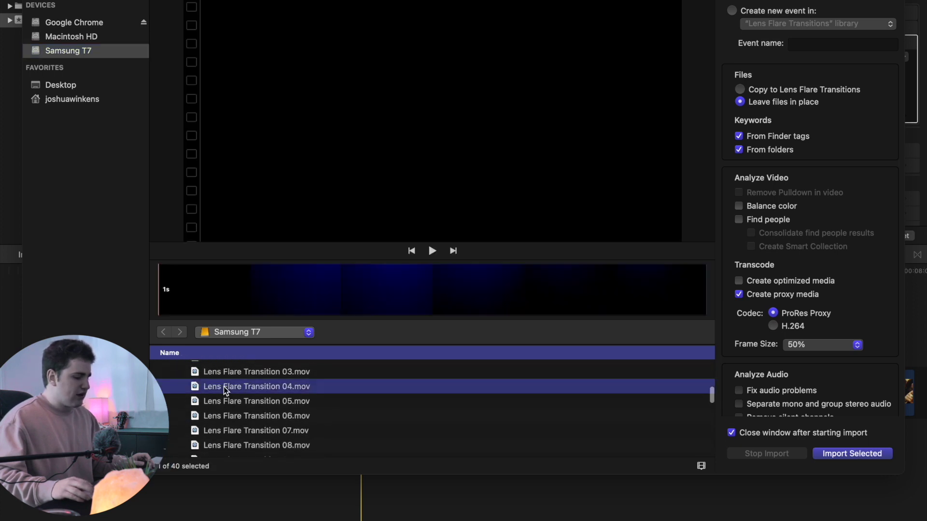
{"action": "key", "text": "space"}
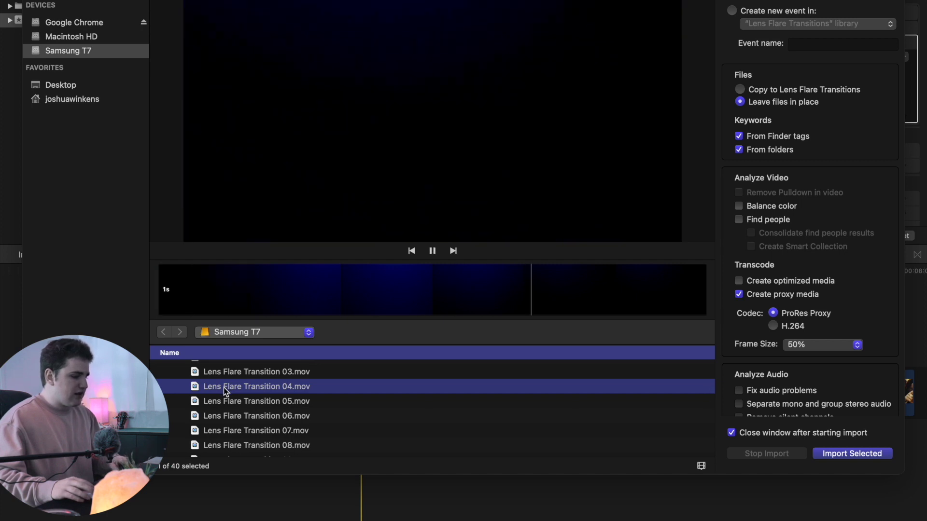
{"action": "left_click", "coordinate": [231, 418]}
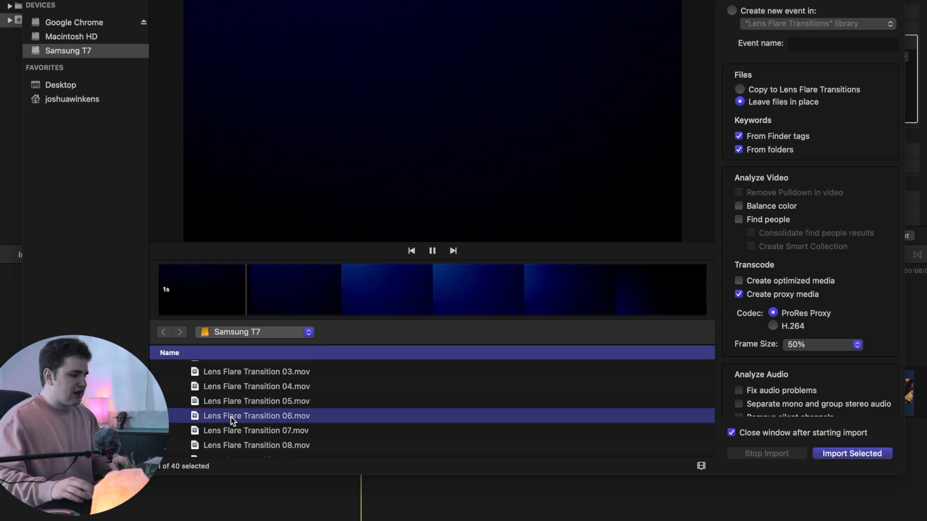
{"action": "scroll", "coordinate": [241, 411], "scroll_direction": "down", "scroll_amount": 3}
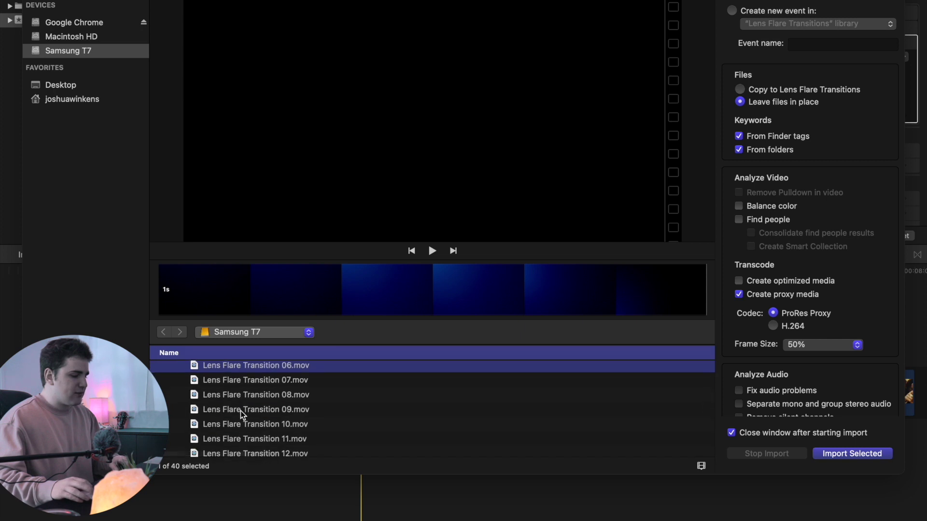
{"action": "left_click", "coordinate": [242, 410]}
{"action": "key", "text": "space"}
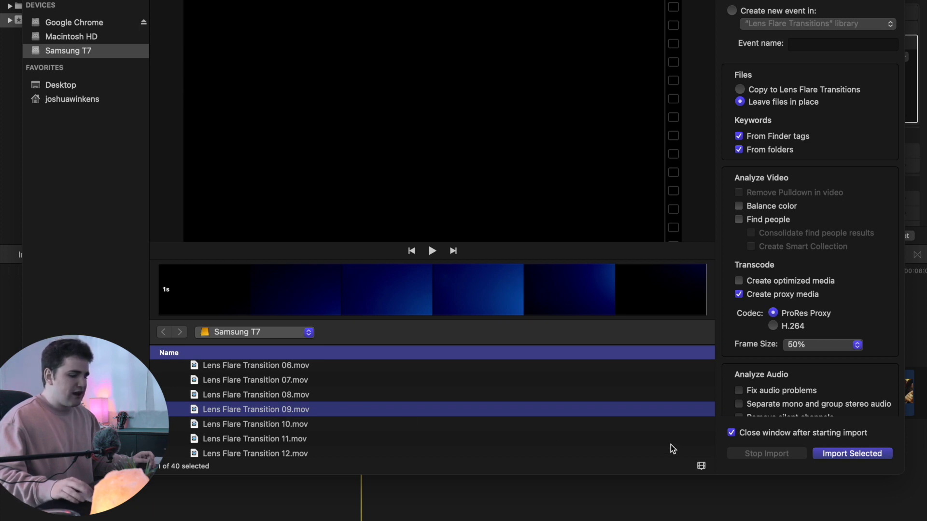
{"action": "left_click", "coordinate": [830, 454]}
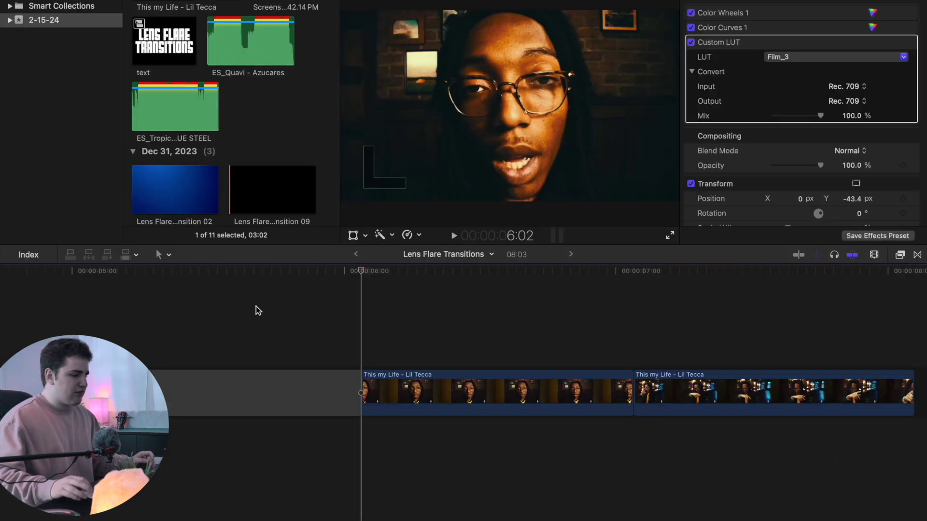
Drag Lens Flare Transition 09 from the browser onto the timeline above the first music-video clip.
{"action": "scroll", "coordinate": [277, 176], "scroll_direction": "down", "scroll_amount": 2}
{"action": "left_click", "coordinate": [261, 157]}
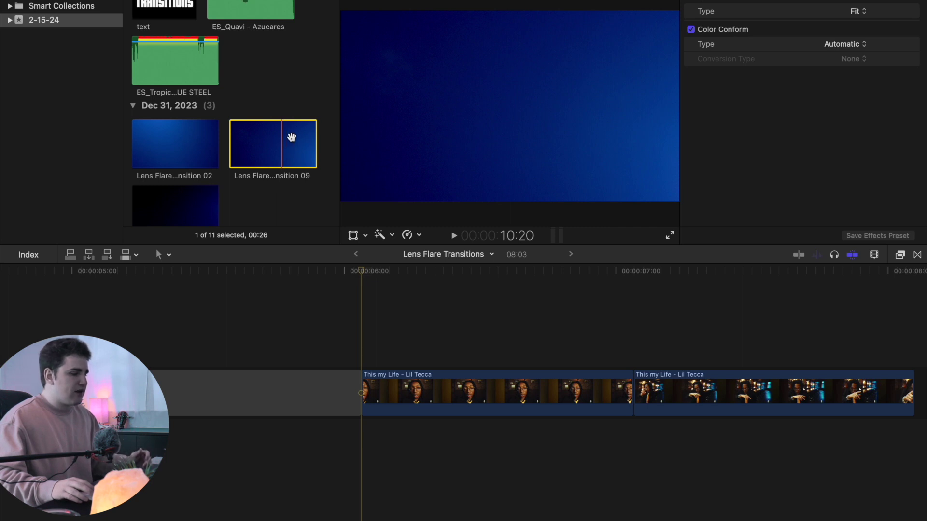
{"action": "scroll", "coordinate": [263, 85], "scroll_direction": "up", "scroll_amount": 5}
{"action": "scroll", "coordinate": [260, 90], "scroll_direction": "down", "scroll_amount": 5}
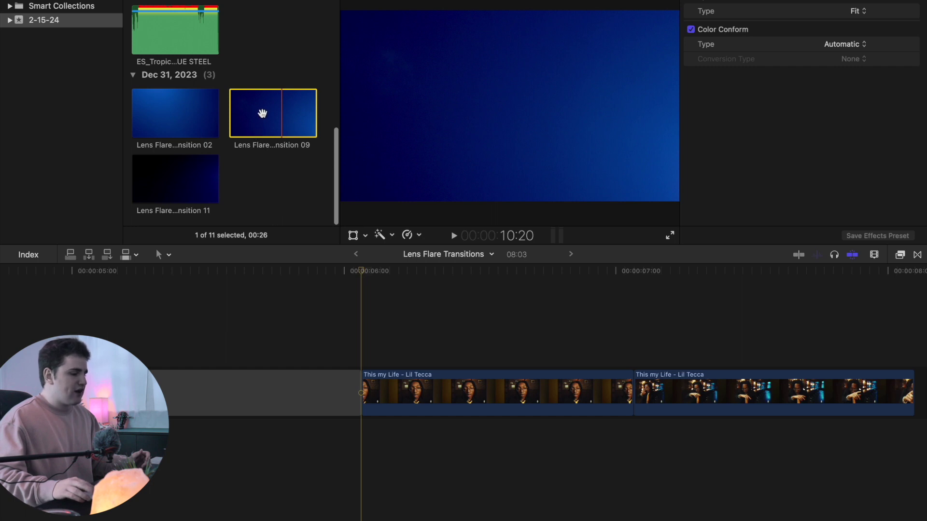
{"action": "left_click_drag", "start_coordinate": [262, 114], "coordinate": [379, 336]}
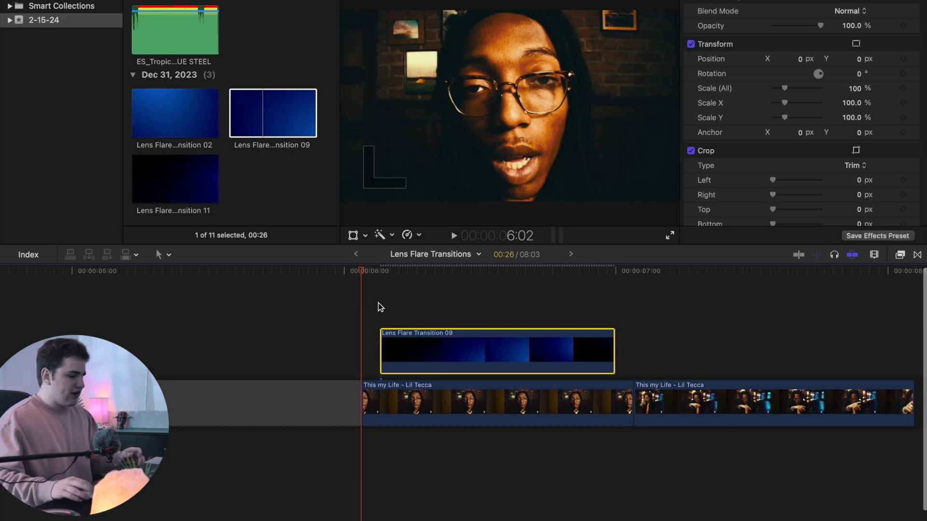
Play the timeline over the flare and scrub the playhead to its brightest frame at 6:18.
{"action": "left_click", "coordinate": [365, 314]}
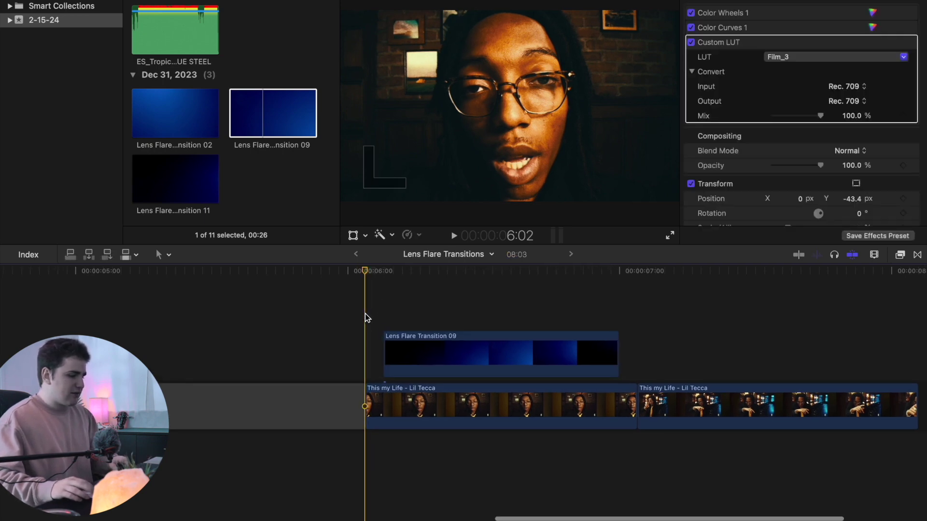
{"action": "key", "text": "space"}
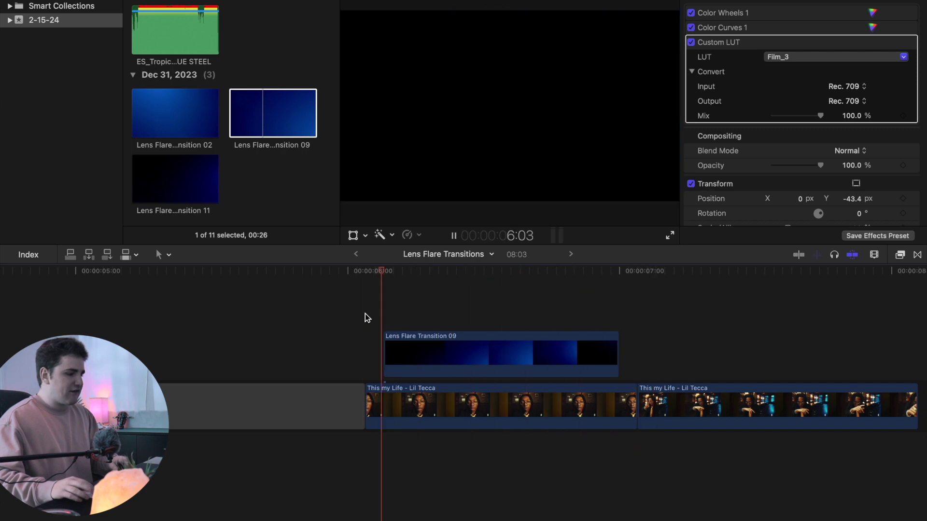
{"action": "key", "text": "space"}
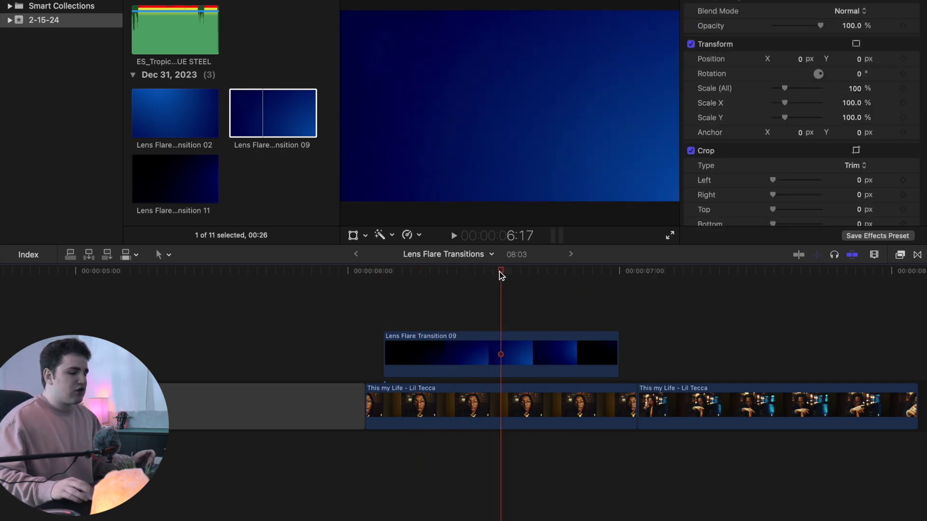
{"action": "mouse_move", "coordinate": [499, 272]}
{"action": "left_mouse_down"}
{"action": "mouse_move", "coordinate": [455, 271]}
{"action": "mouse_move", "coordinate": [520, 277]}
{"action": "mouse_move", "coordinate": [499, 277]}
{"action": "mouse_move", "coordinate": [511, 278]}
{"action": "left_mouse_up"}
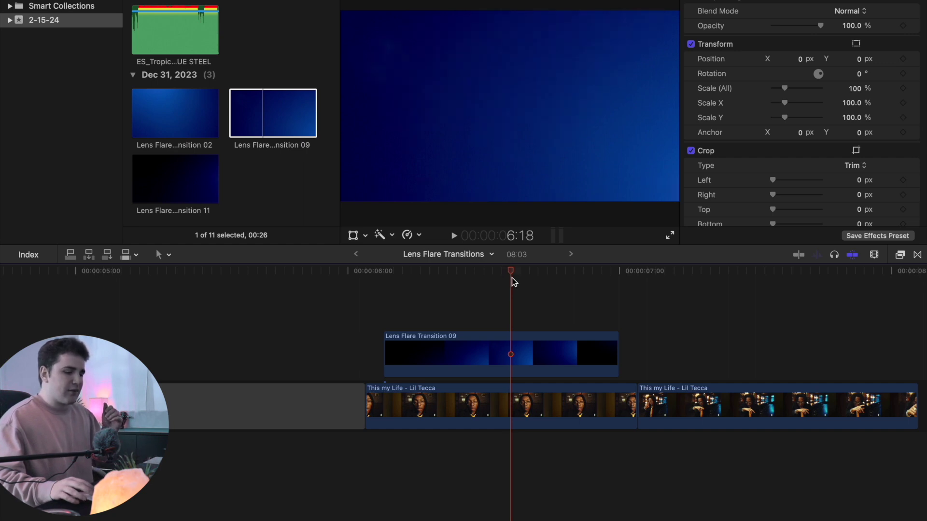
{"action": "mouse_move", "coordinate": [511, 272]}
{"action": "left_mouse_down"}
{"action": "mouse_move", "coordinate": [501, 270]}
{"action": "mouse_move", "coordinate": [515, 273]}
{"action": "left_mouse_up"}
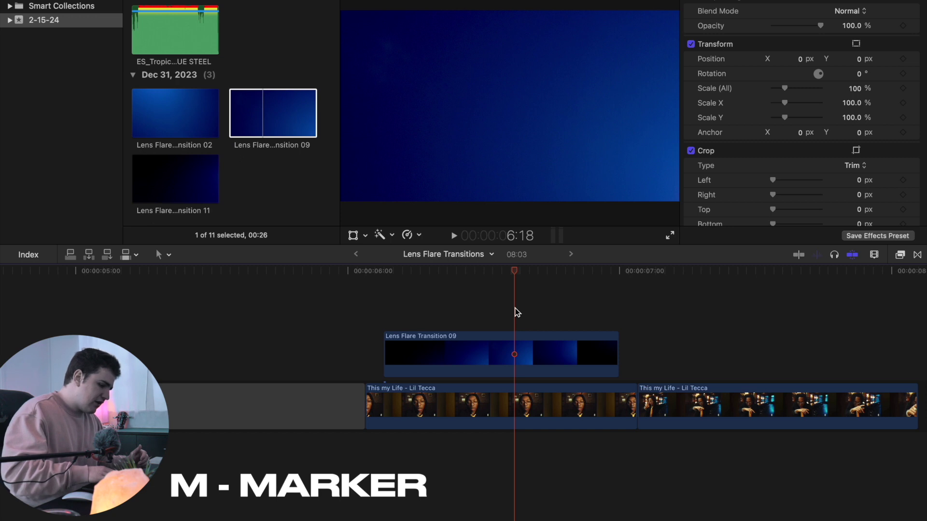
Add a marker at the flare's brightest frame and slide the clip so the marker meets the cut.
{"action": "key", "text": "m"}
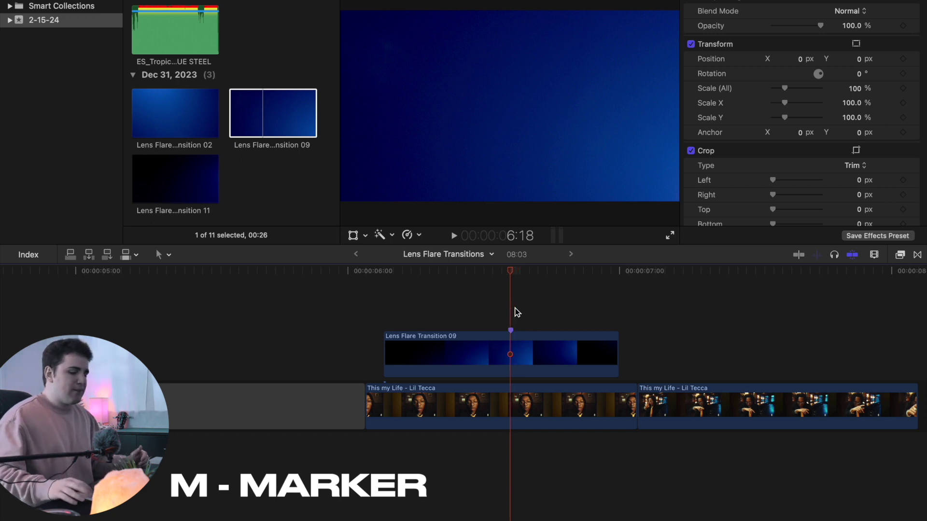
{"action": "scroll", "coordinate": [552, 311], "scroll_direction": "right", "scroll_amount": 3}
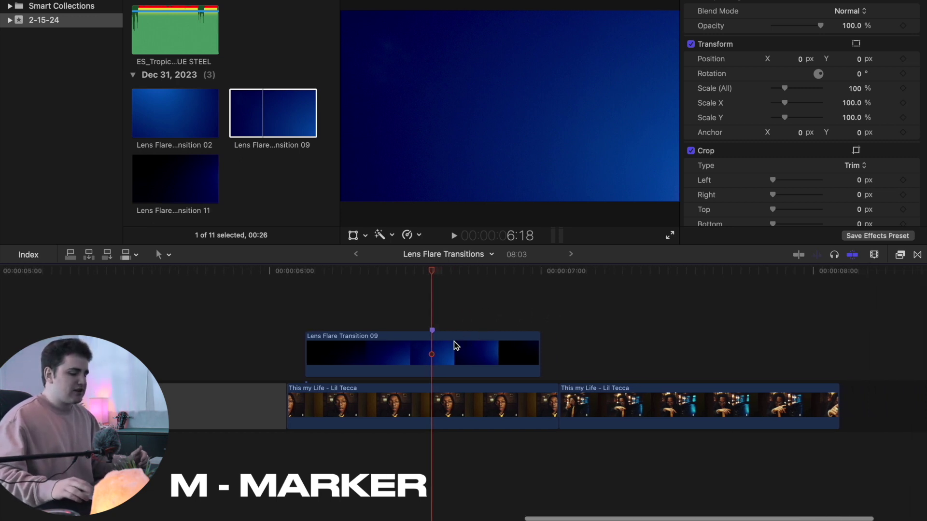
{"action": "scroll", "coordinate": [462, 345], "scroll_direction": "left", "scroll_amount": 1}
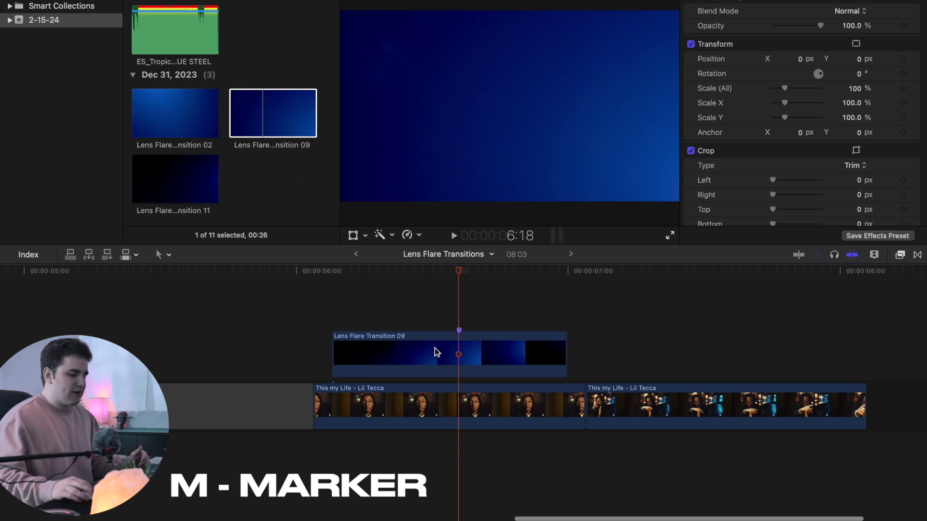
{"action": "mouse_move", "coordinate": [434, 348]}
{"action": "left_mouse_down"}
{"action": "mouse_move", "coordinate": [572, 354]}
{"action": "mouse_move", "coordinate": [559, 353]}
{"action": "left_mouse_up"}
Play from the first clip's start across the cut to preview the flare overlay.
{"action": "left_click", "coordinate": [338, 348]}
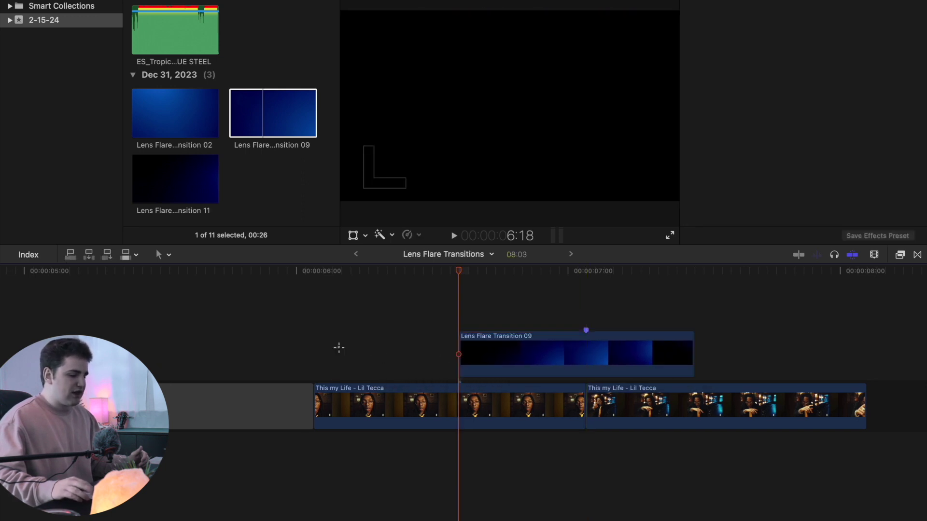
{"action": "left_click", "coordinate": [314, 343]}
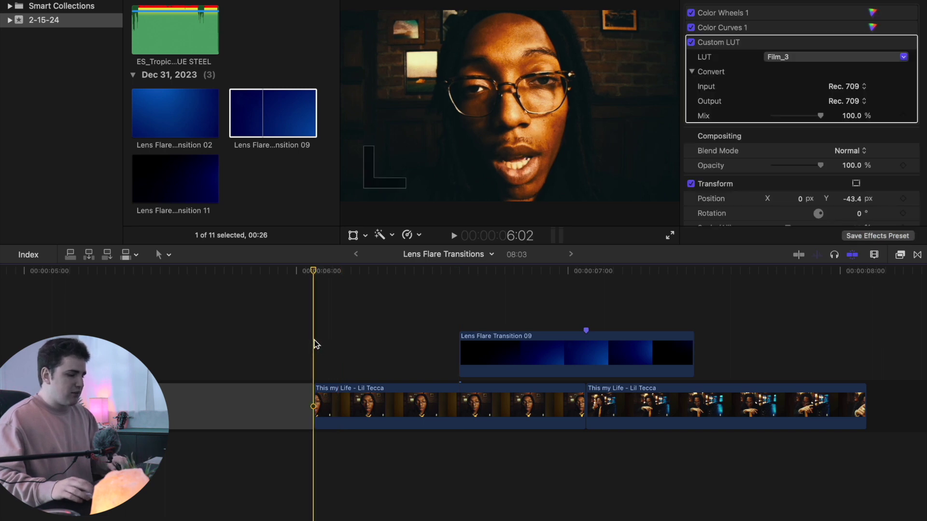
{"action": "key", "text": "space"}
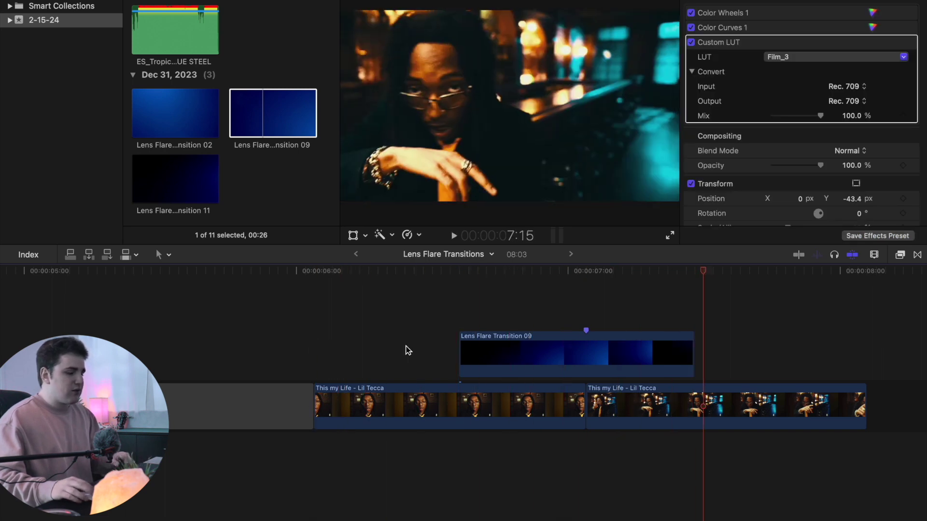
Set the Lens Flare Transition 09 clip's blend mode to Screen.
{"action": "left_click", "coordinate": [586, 351]}
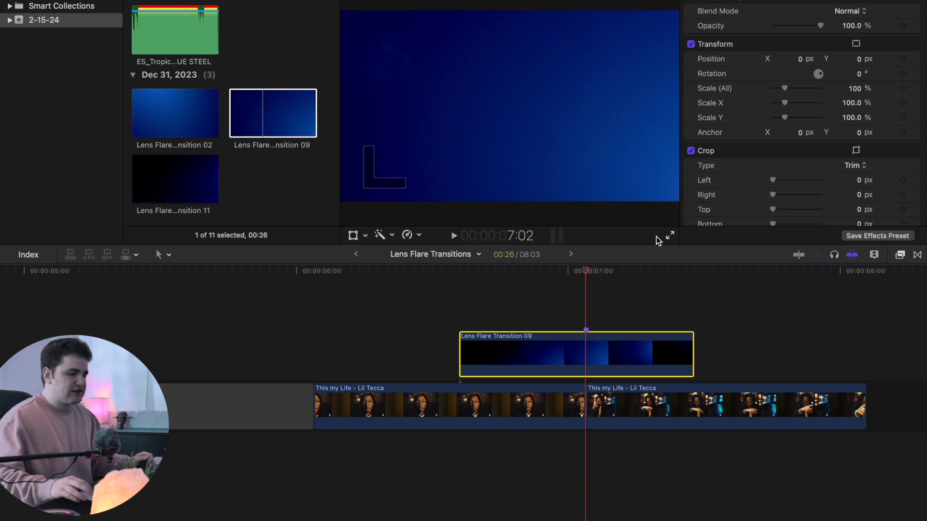
{"action": "left_click", "coordinate": [849, 12]}
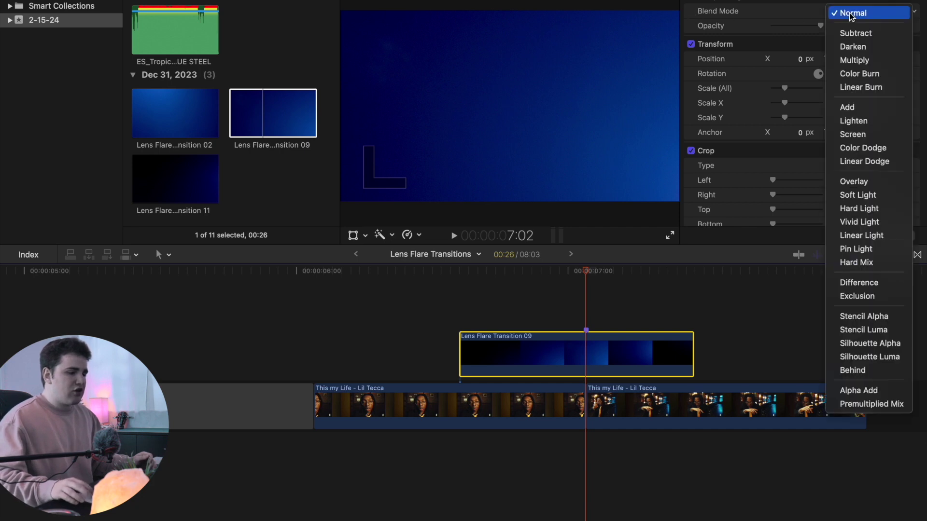
{"action": "left_click", "coordinate": [848, 135]}
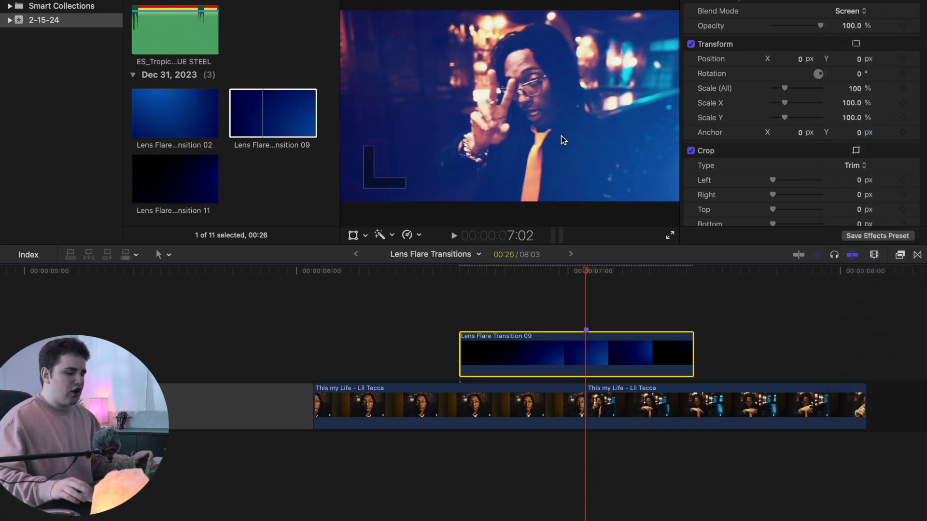
Replay the cut from the first clip's start to review the Screen blend, parking at 6:29.
{"action": "left_click", "coordinate": [387, 334]}
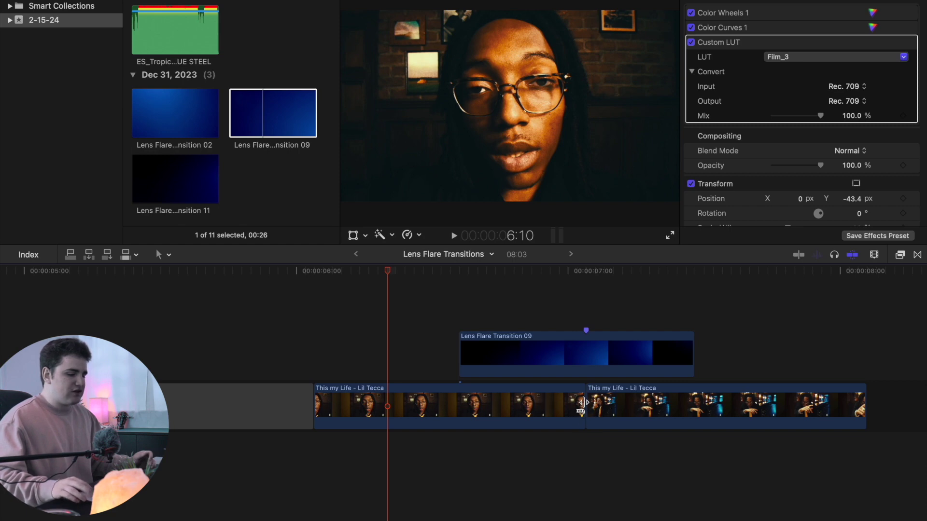
{"action": "left_click", "coordinate": [312, 361]}
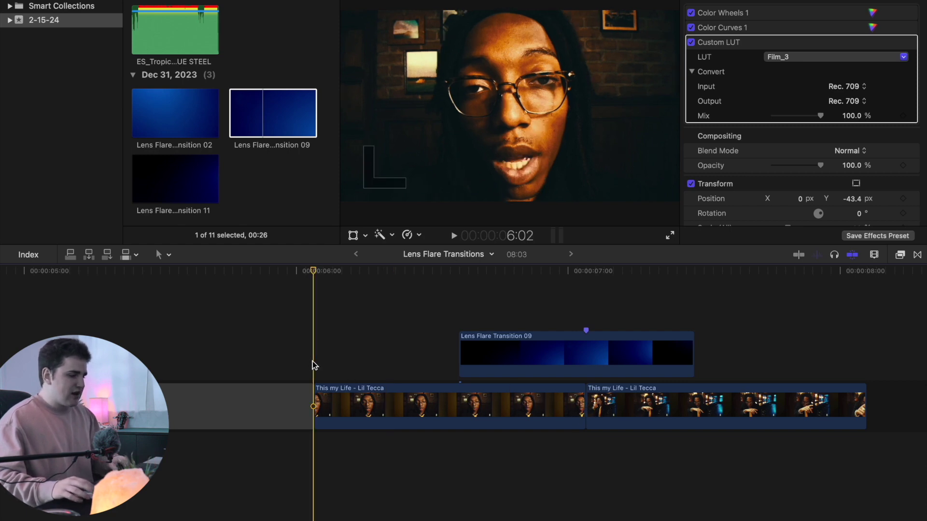
{"action": "key", "text": "space"}
{"action": "left_click", "coordinate": [312, 362]}
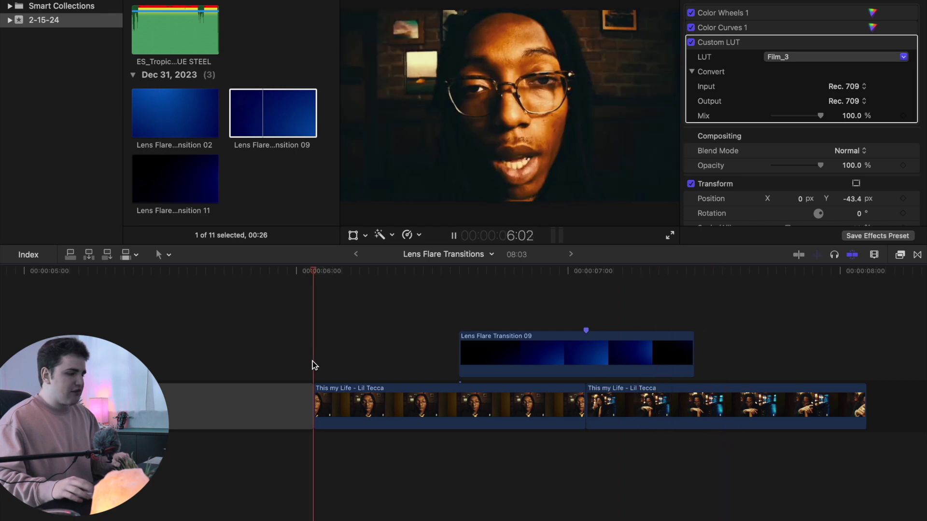
{"action": "left_click", "coordinate": [312, 361]}
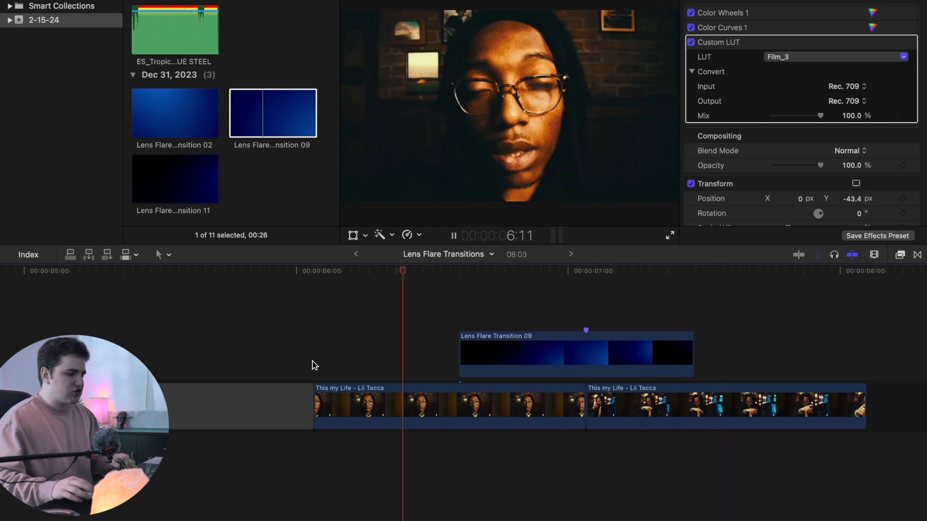
{"action": "key", "text": "space"}
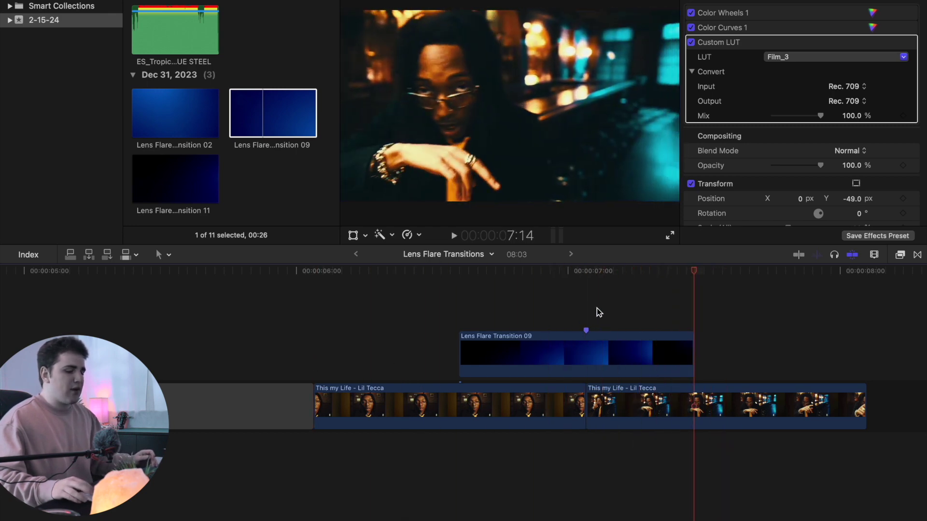
{"action": "left_click", "coordinate": [564, 315]}
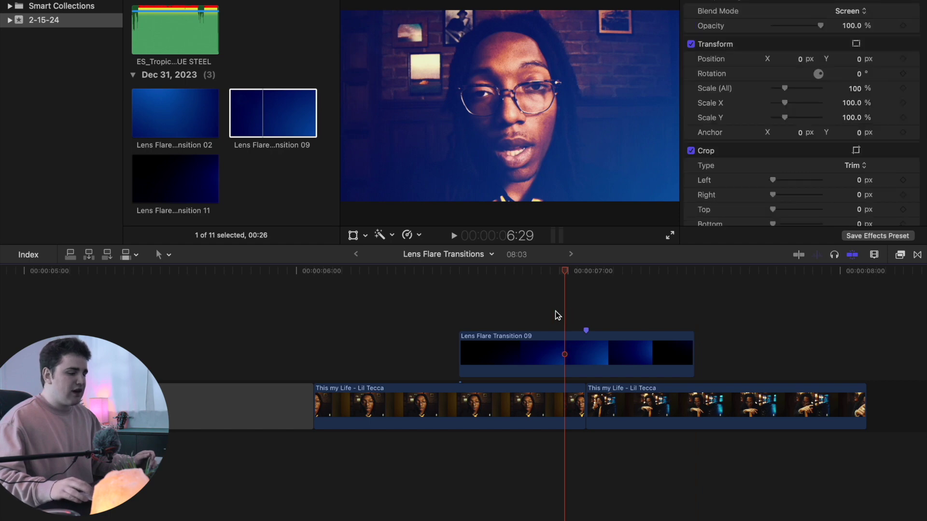
{"action": "scroll", "coordinate": [802, 290], "scroll_direction": "right", "scroll_amount": 3}
{"action": "scroll", "coordinate": [819, 290], "scroll_direction": "right", "scroll_amount": 1}
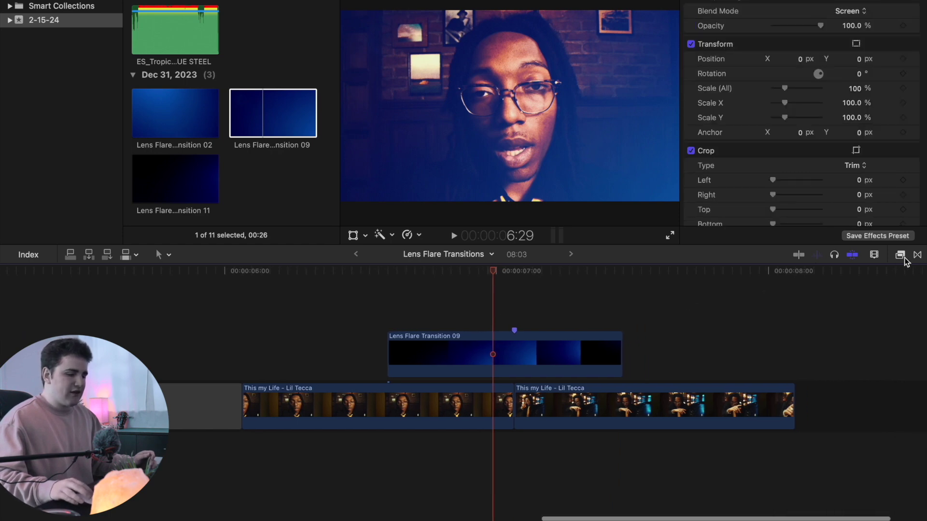
{"action": "left_click", "coordinate": [901, 256]}
Search all effects for 'hue' and drag Hue/Saturation onto the Lens Flare Transition 09 clip.
{"action": "left_click", "coordinate": [682, 323]}
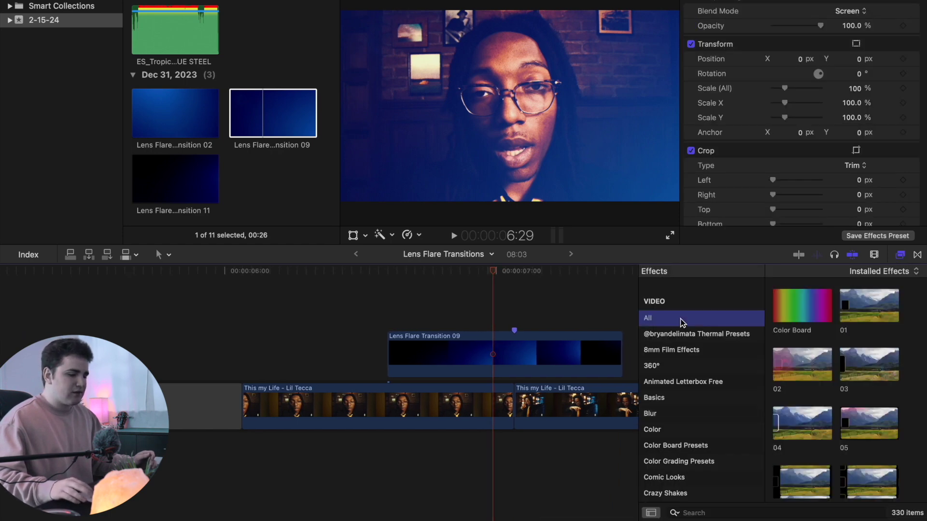
{"action": "left_click", "coordinate": [717, 511]}
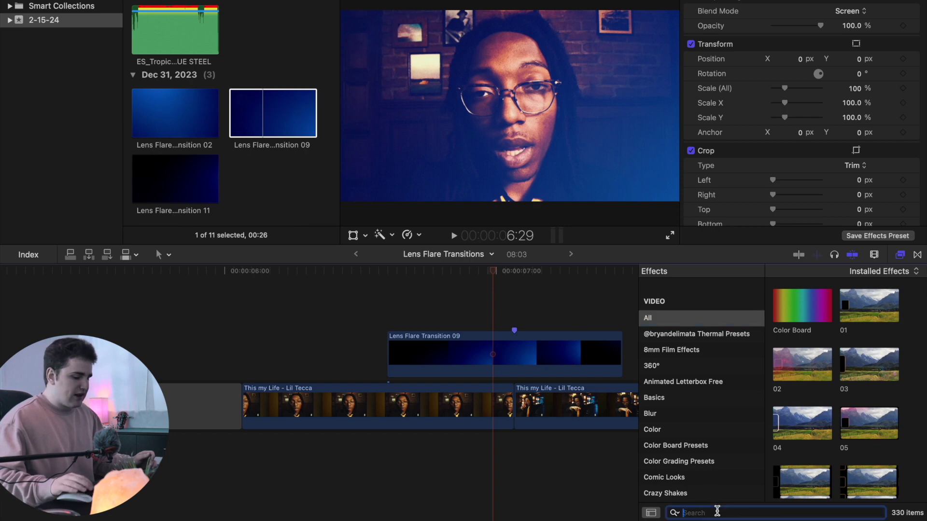
{"action": "type", "text": "h"}
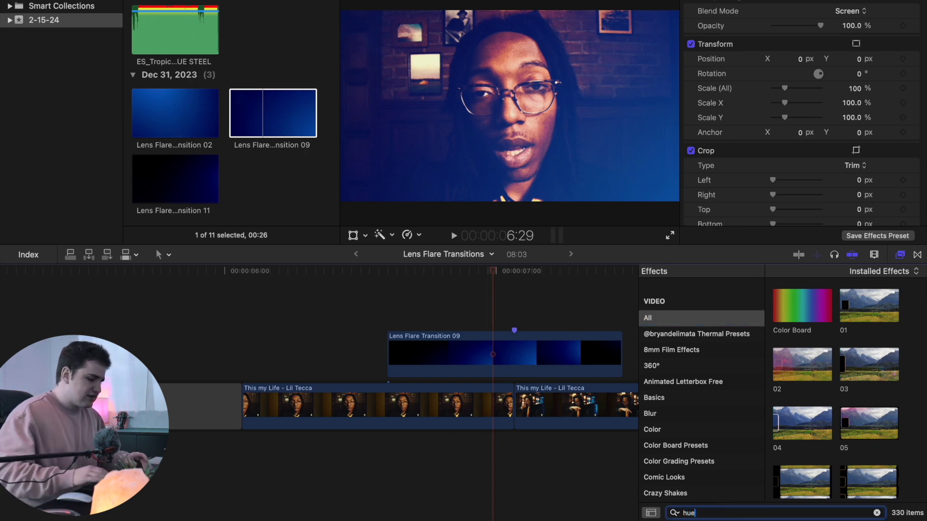
{"action": "type", "text": "ue"}
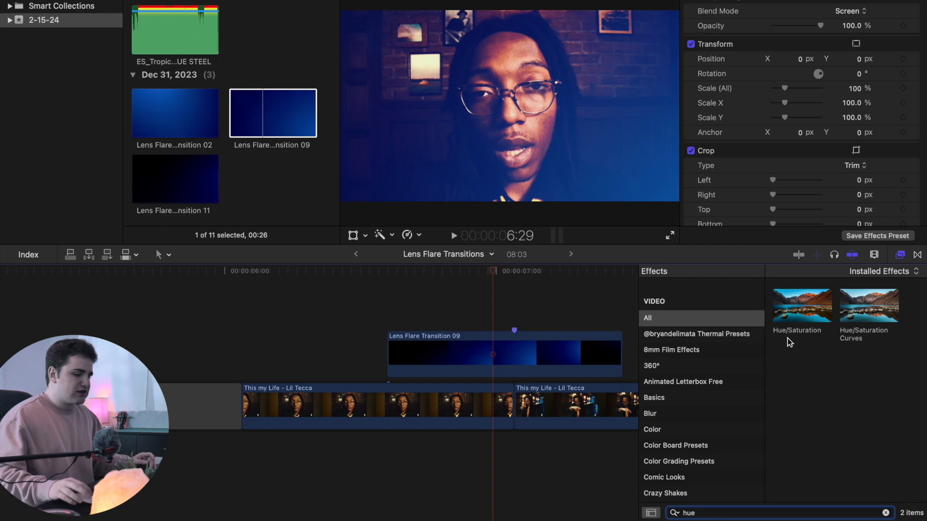
{"action": "left_click_drag", "start_coordinate": [802, 314], "coordinate": [555, 350]}
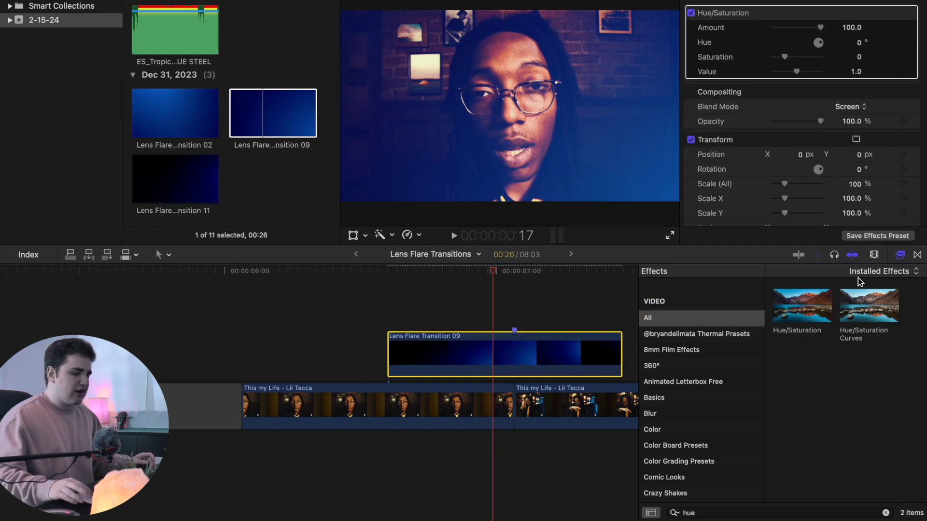
Set the Hue/Saturation hue to 90°, then drag it down to 67°.
{"action": "left_click", "coordinate": [901, 255]}
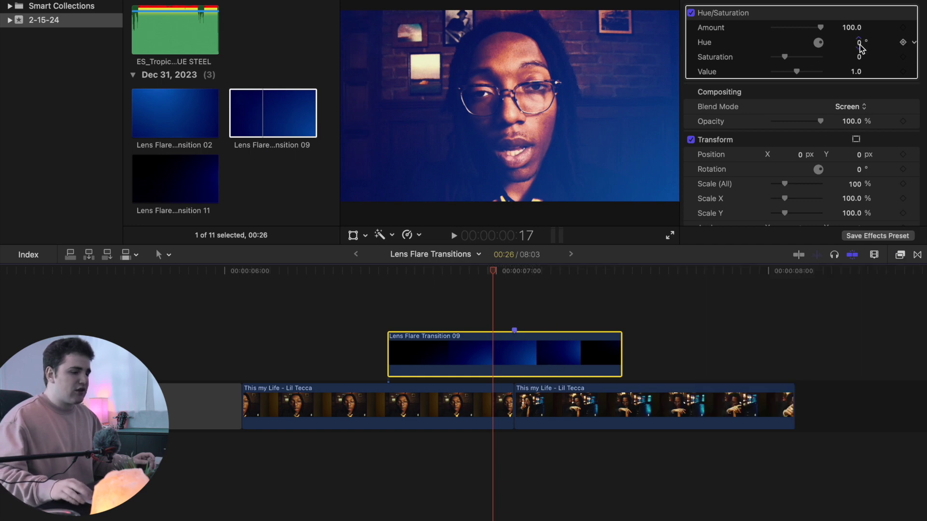
{"action": "mouse_move", "coordinate": [862, 46]}
{"action": "left_mouse_down"}
{"action": "mouse_move", "coordinate": [862, 24]}
{"action": "mouse_move", "coordinate": [862, 46]}
{"action": "left_mouse_up"}
{"action": "type", "text": "90"}
{"action": "key", "text": "Return"}
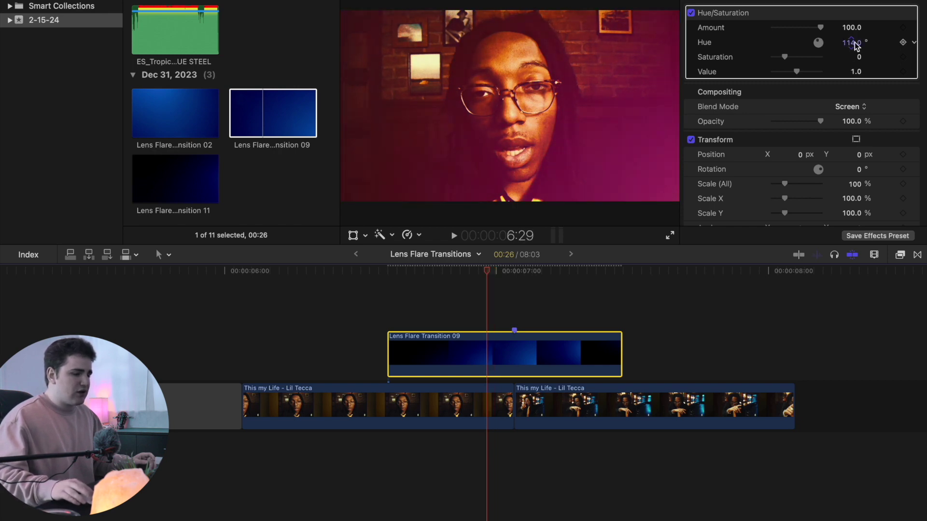
{"action": "left_click_drag", "start_coordinate": [855, 45], "coordinate": [855, 41]}
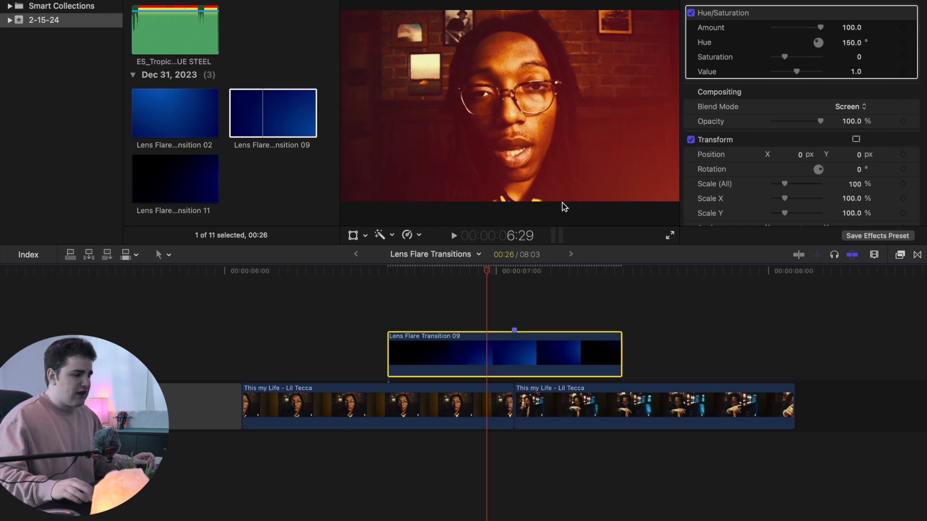
Scrub through the flare and toggle Hue/Saturation off and on to compare the recolor.
{"action": "left_click_drag", "start_coordinate": [482, 279], "coordinate": [535, 293]}
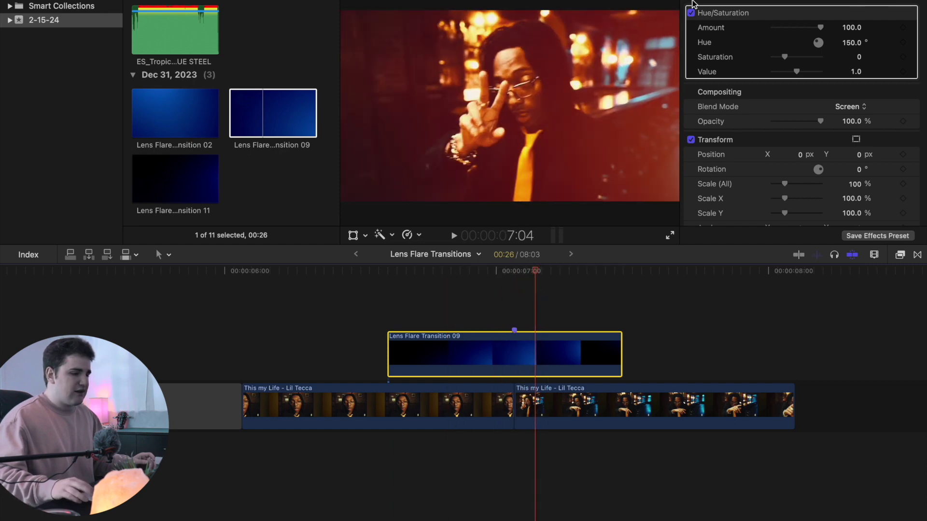
{"action": "left_click", "coordinate": [691, 13]}
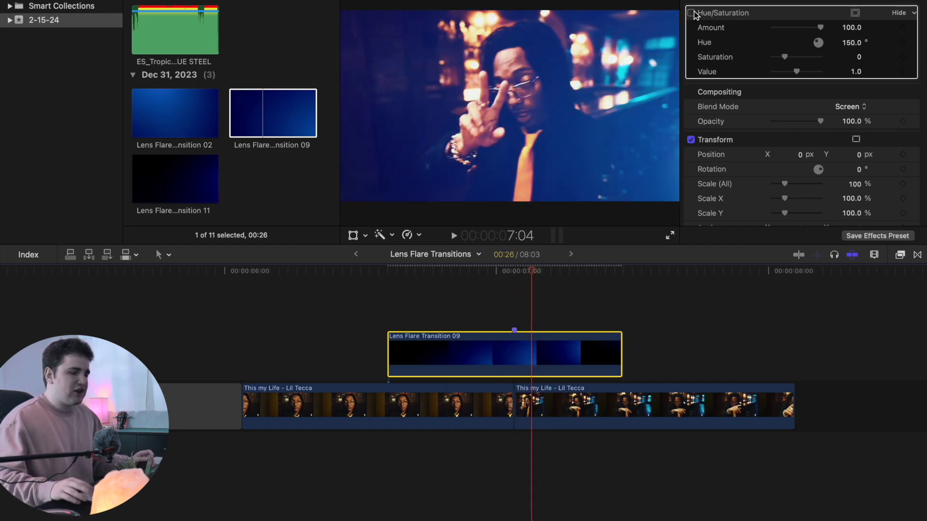
{"action": "left_click", "coordinate": [691, 13]}
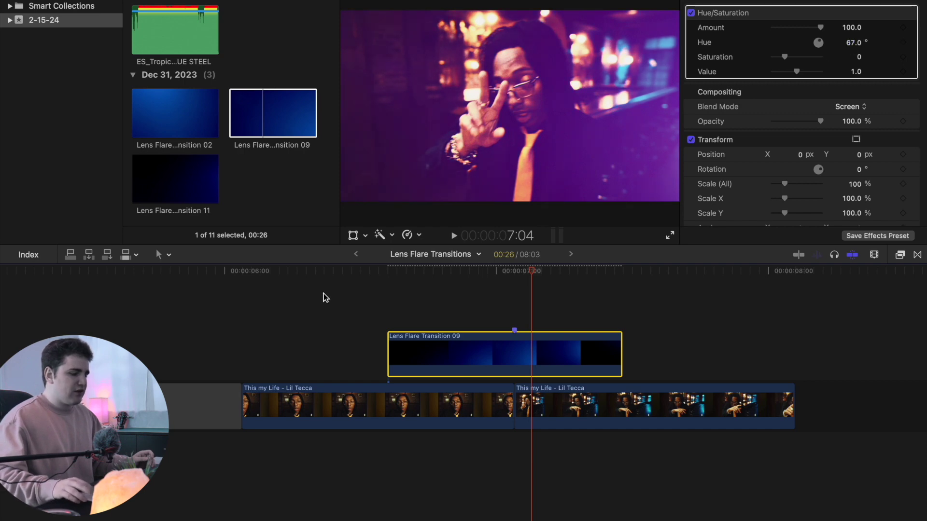
Preview the transition, then raise the flare's Hue/Saturation hue to 218° for a green tint.
{"action": "left_click", "coordinate": [337, 317]}
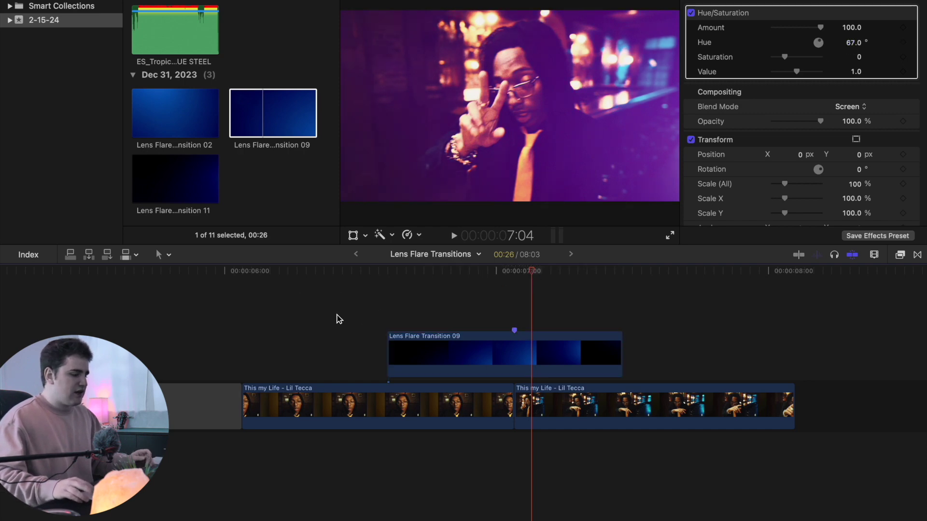
{"action": "key", "text": "space"}
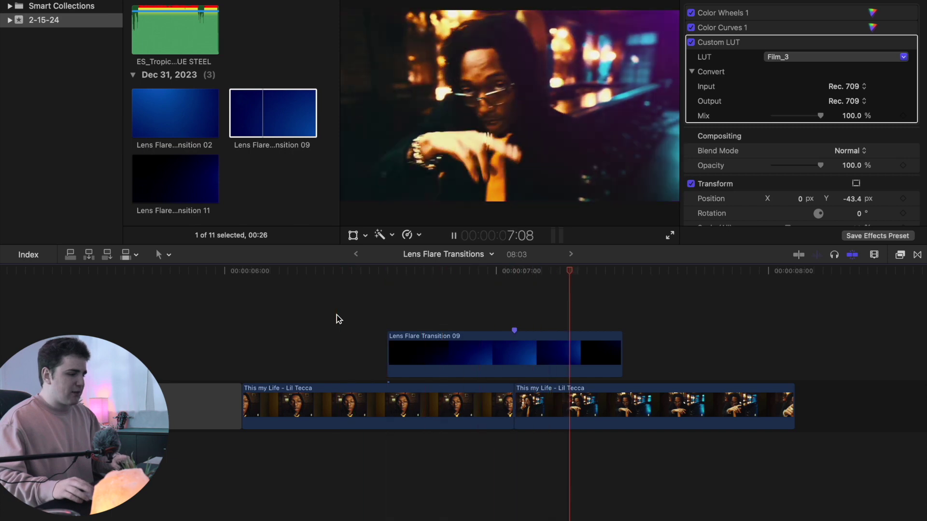
{"action": "key", "text": "space"}
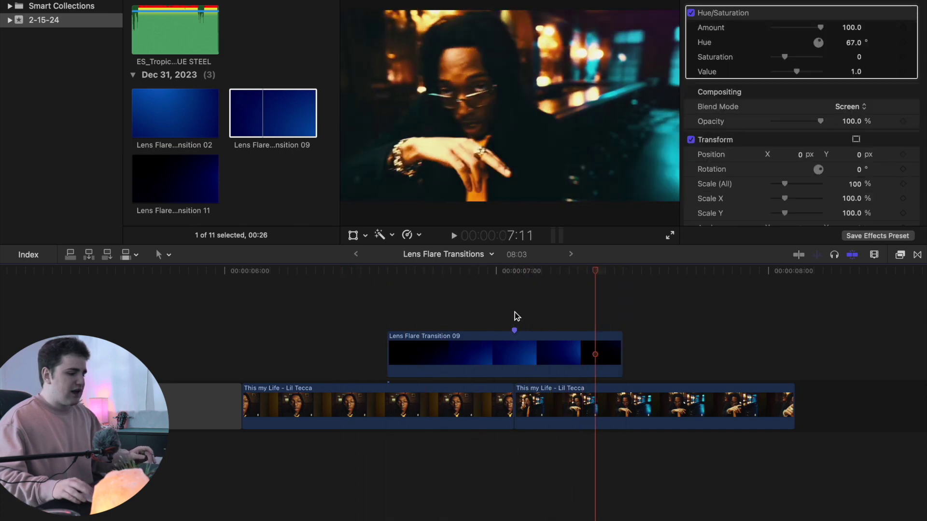
{"action": "left_click", "coordinate": [546, 315]}
{"action": "left_click", "coordinate": [543, 343]}
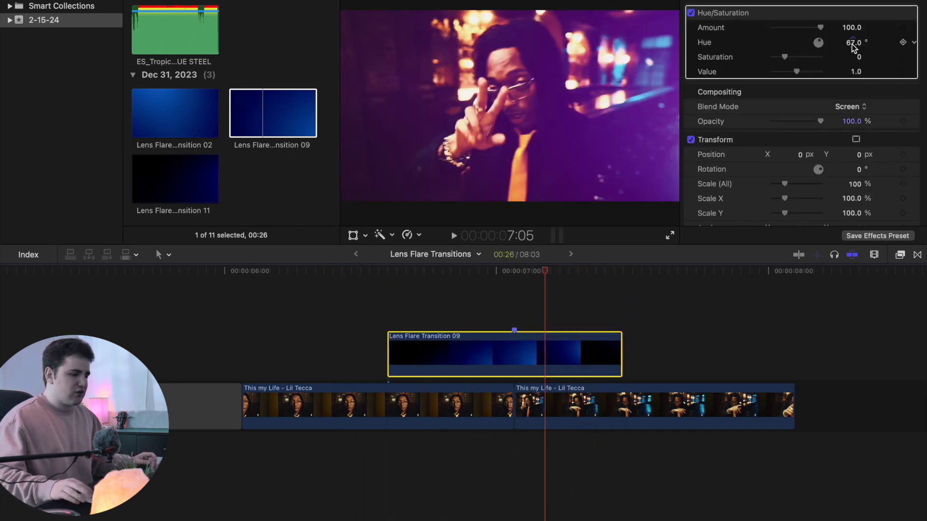
{"action": "left_click_drag", "start_coordinate": [857, 42], "coordinate": [858, 29]}
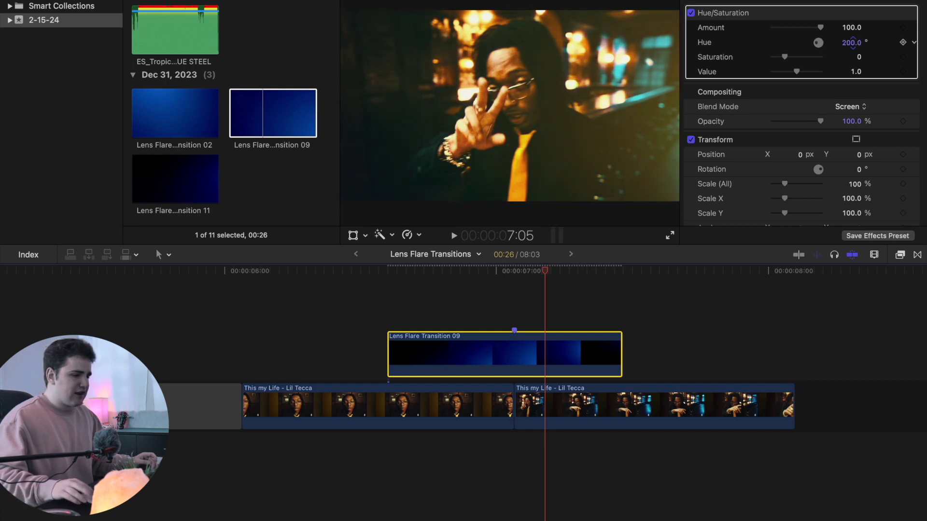
{"action": "left_click_drag", "start_coordinate": [544, 273], "coordinate": [528, 309]}
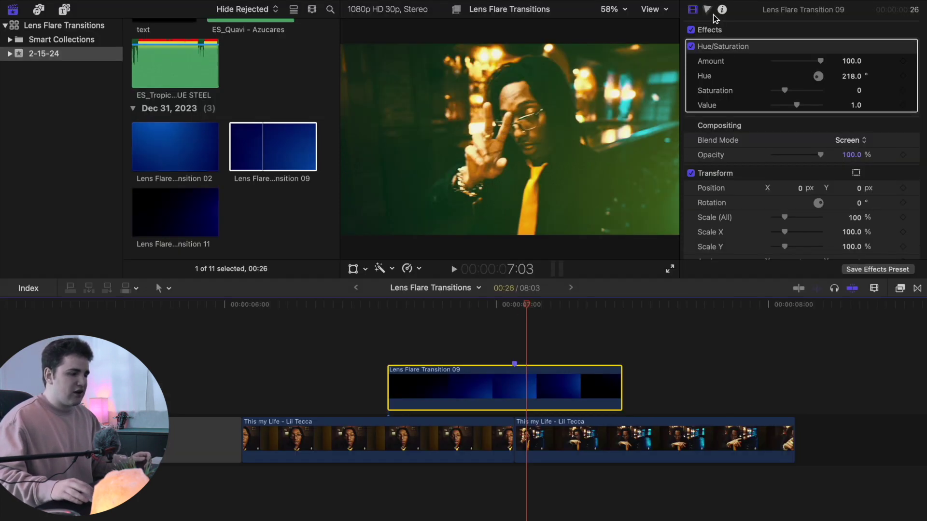
Add a Color Wheels correction to the flare and raise the Global wheel's brightness.
{"action": "left_click", "coordinate": [707, 10]}
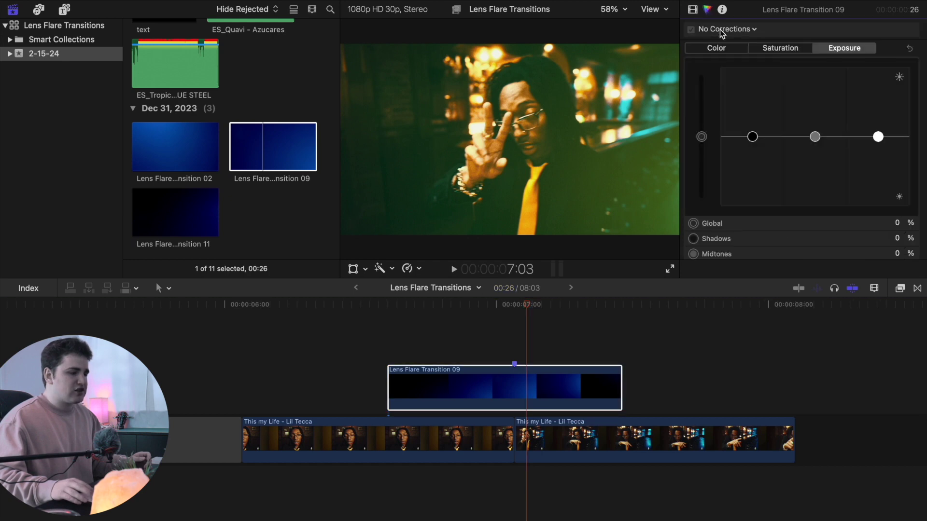
{"action": "left_click", "coordinate": [722, 30]}
{"action": "left_click", "coordinate": [731, 74]}
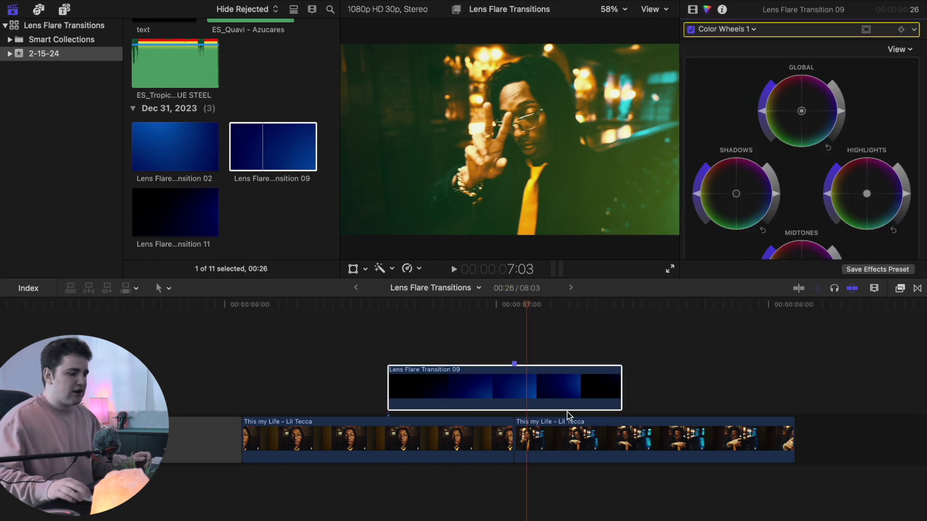
{"action": "left_click", "coordinate": [551, 387]}
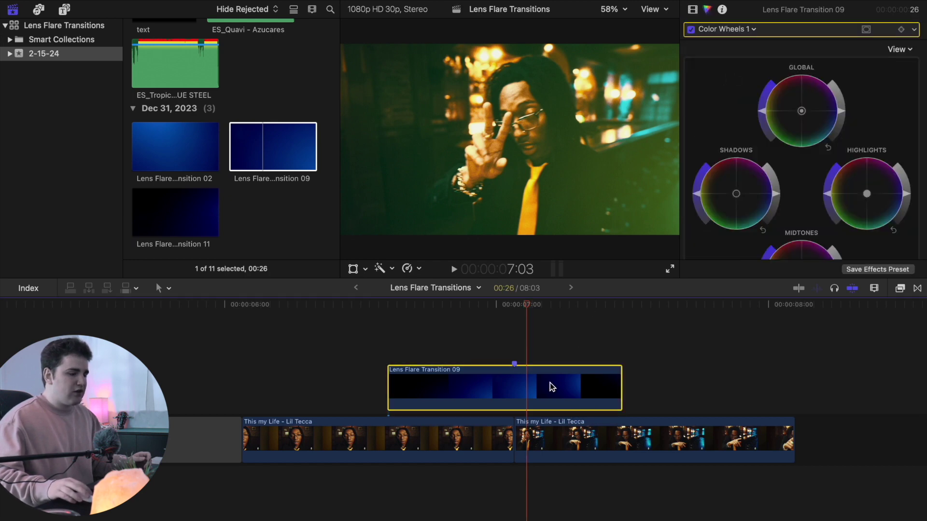
{"action": "left_click", "coordinate": [899, 168]}
{"action": "left_click_drag", "start_coordinate": [841, 112], "coordinate": [841, 102]}
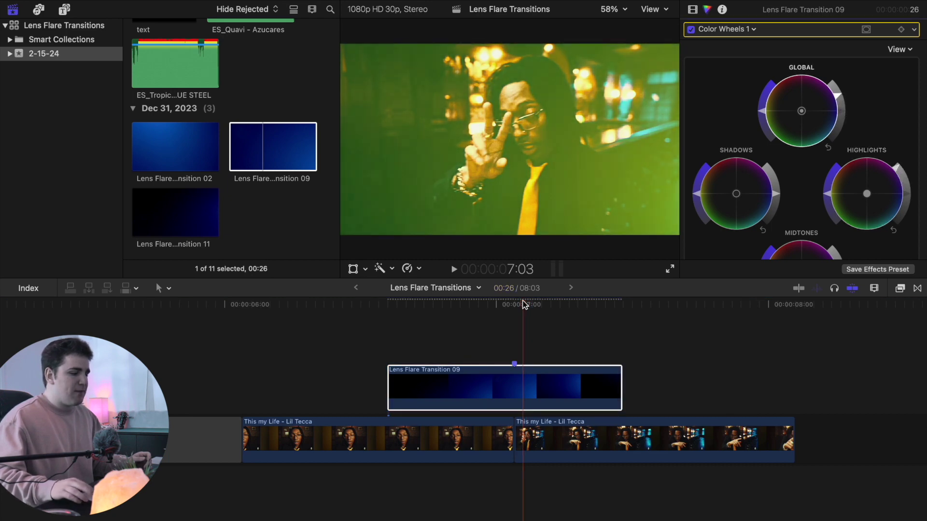
Play through the cut to review the brightened flare, then reselect the overlay clip.
{"action": "left_click_drag", "start_coordinate": [458, 312], "coordinate": [347, 327]}
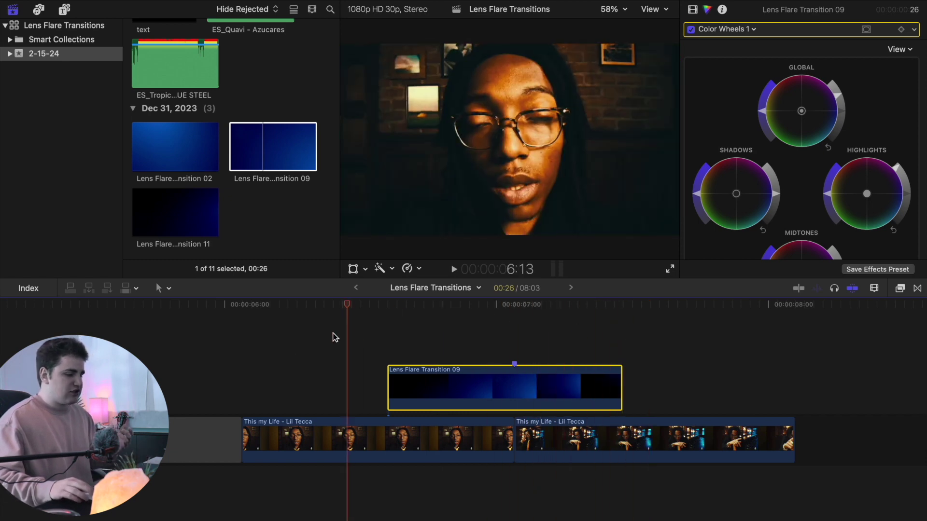
{"action": "left_click", "coordinate": [259, 368]}
{"action": "key", "text": "space"}
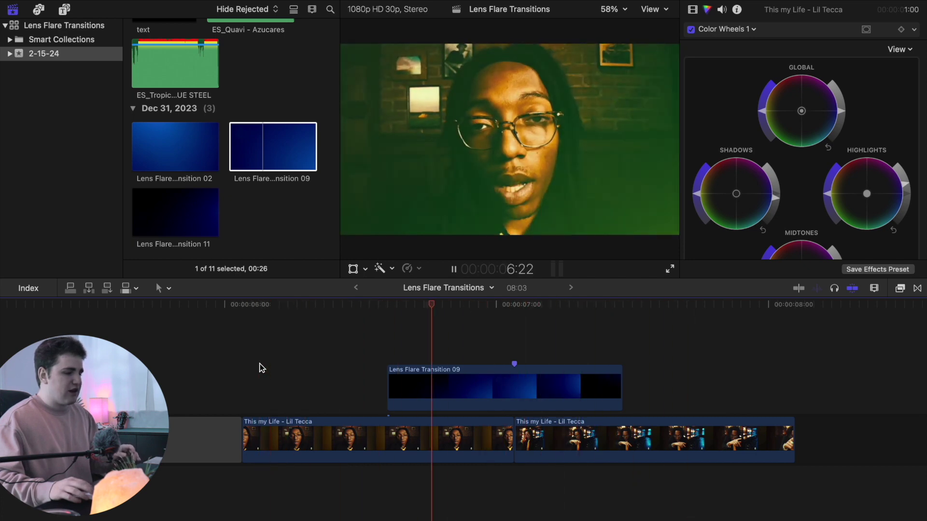
{"action": "key", "text": "space"}
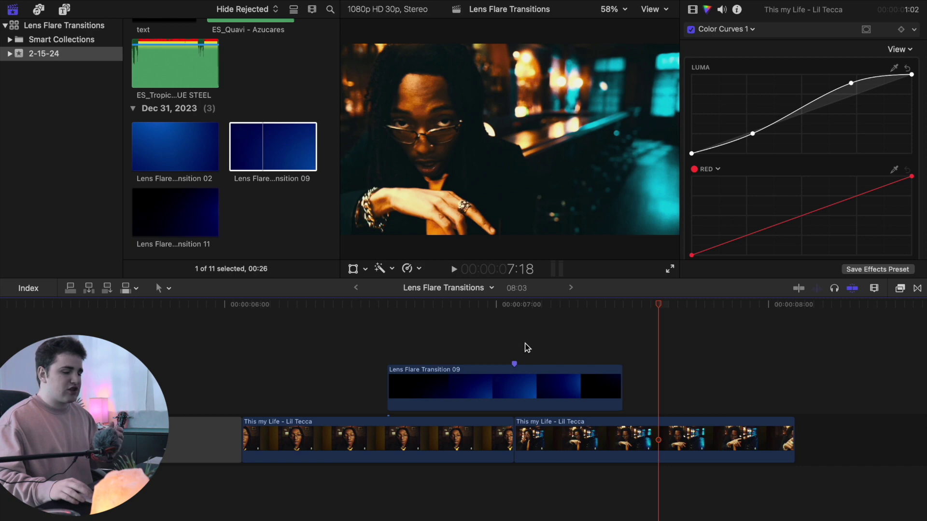
{"action": "left_click", "coordinate": [527, 343]}
{"action": "left_click_drag", "start_coordinate": [528, 312], "coordinate": [444, 311]}
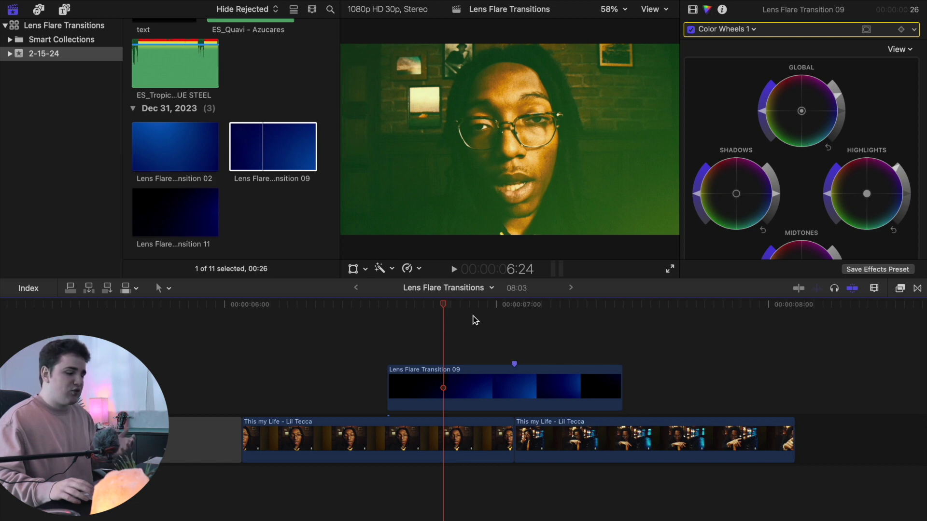
{"action": "left_click", "coordinate": [486, 376]}
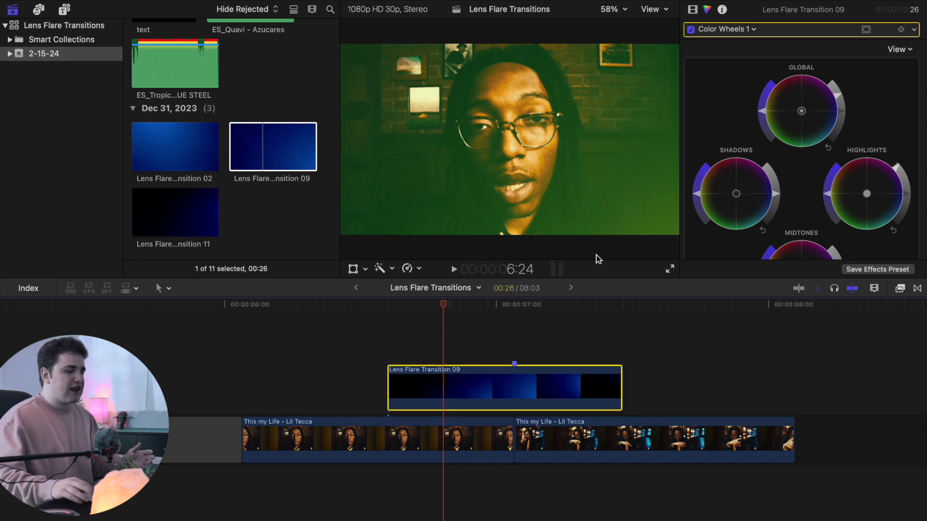
Lower the flare's Hue/Saturation hue to 151.7° for a warm orange tint.
{"action": "left_click", "coordinate": [693, 9]}
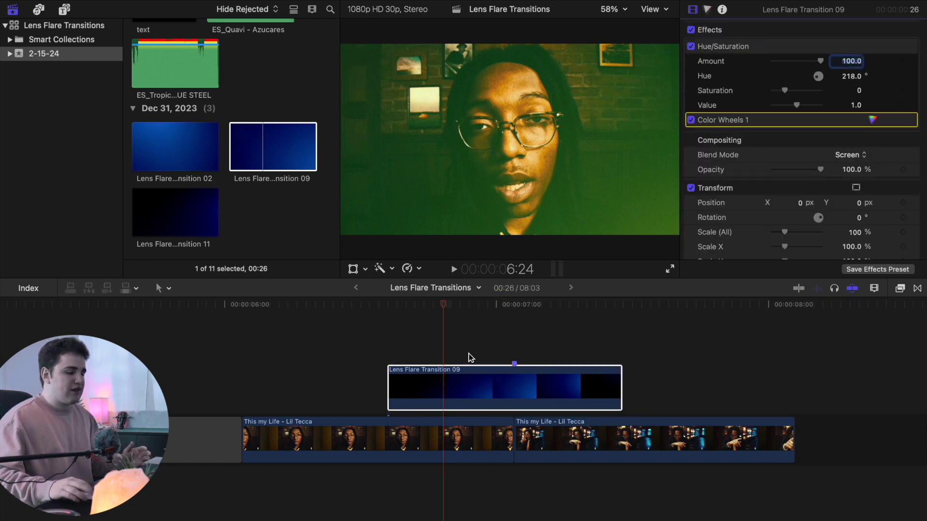
{"action": "left_click_drag", "start_coordinate": [851, 76], "coordinate": [851, 77]}
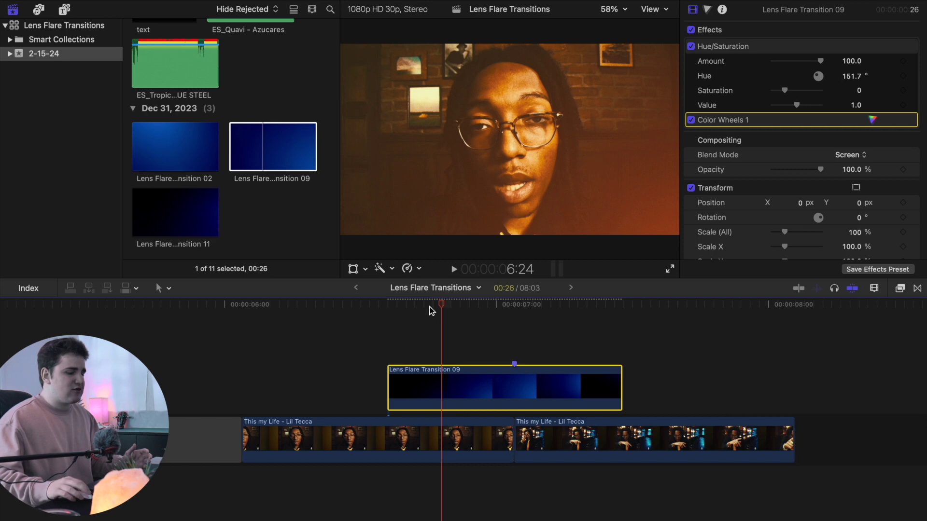
{"action": "mouse_move", "coordinate": [437, 311]}
{"action": "left_mouse_down"}
{"action": "mouse_move", "coordinate": [575, 319]}
{"action": "mouse_move", "coordinate": [453, 313]}
{"action": "left_mouse_up"}
Switch off the Color Wheels 1 correction and play back across the cut to check it.
{"action": "left_click", "coordinate": [692, 120]}
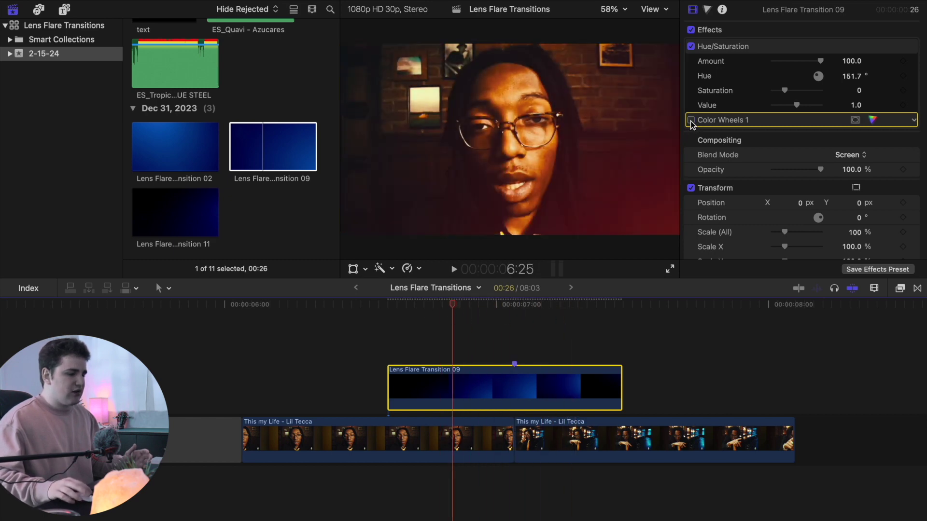
{"action": "left_click", "coordinate": [691, 121]}
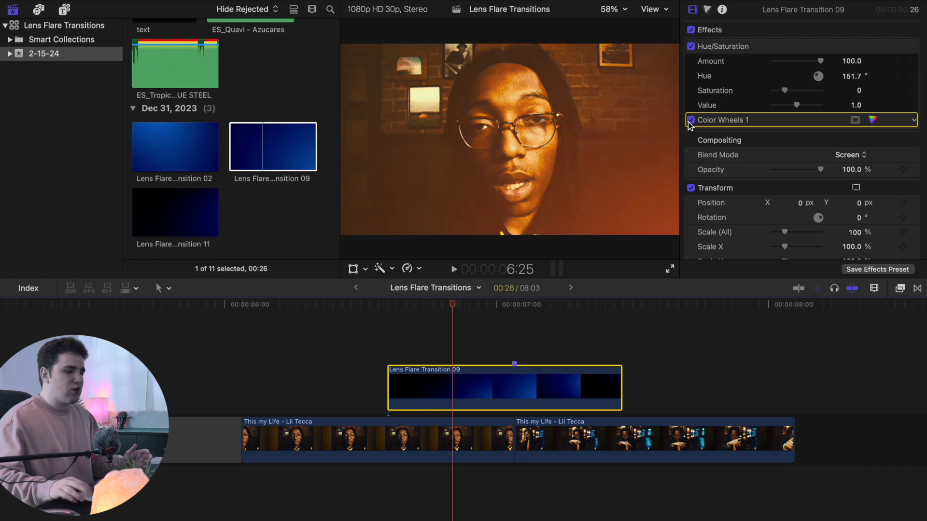
{"action": "left_click", "coordinate": [691, 120]}
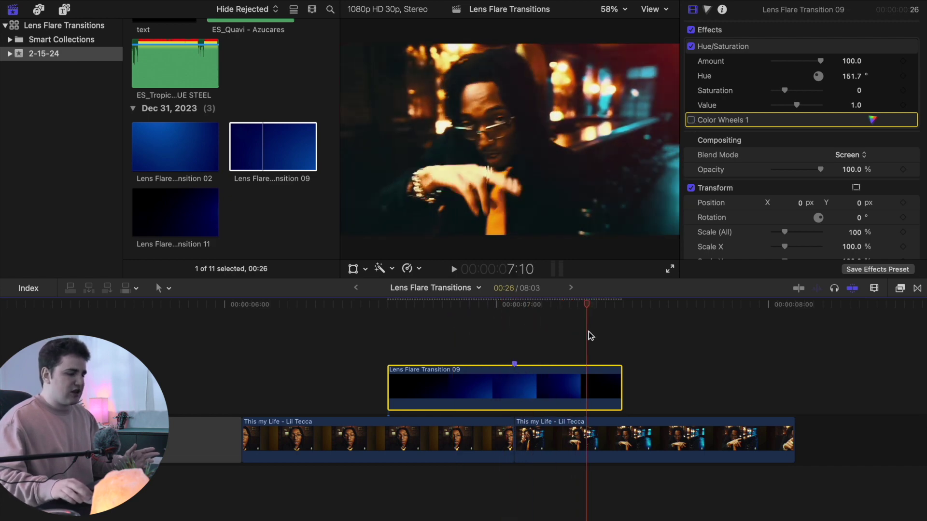
{"action": "left_click", "coordinate": [299, 343]}
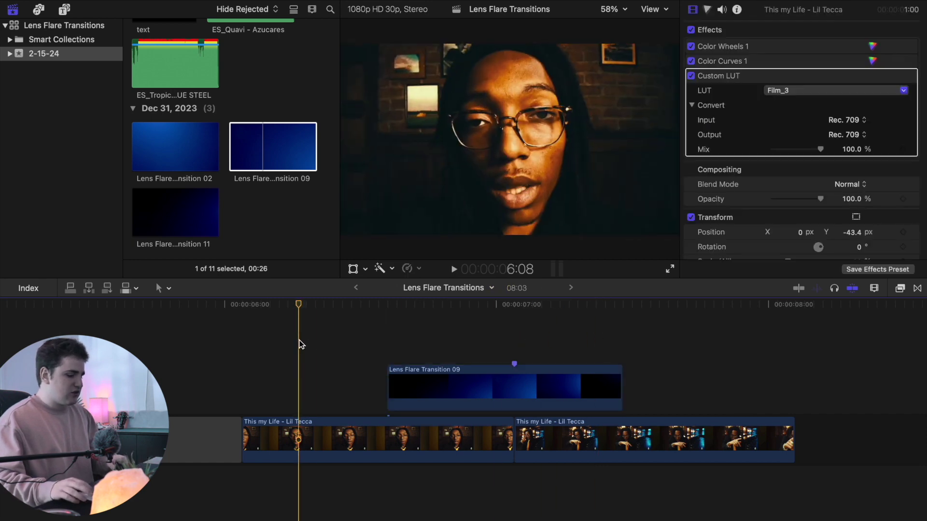
{"action": "key", "text": "space"}
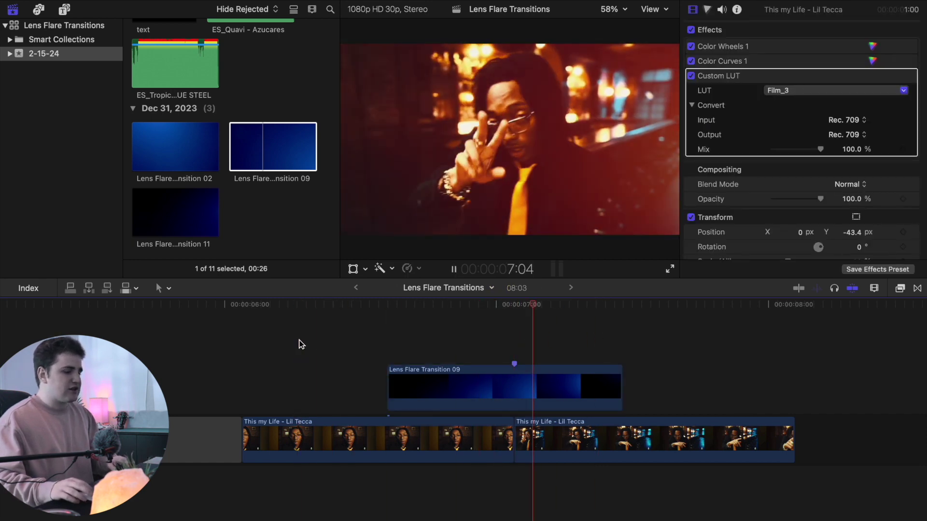
{"action": "left_click", "coordinate": [462, 341]}
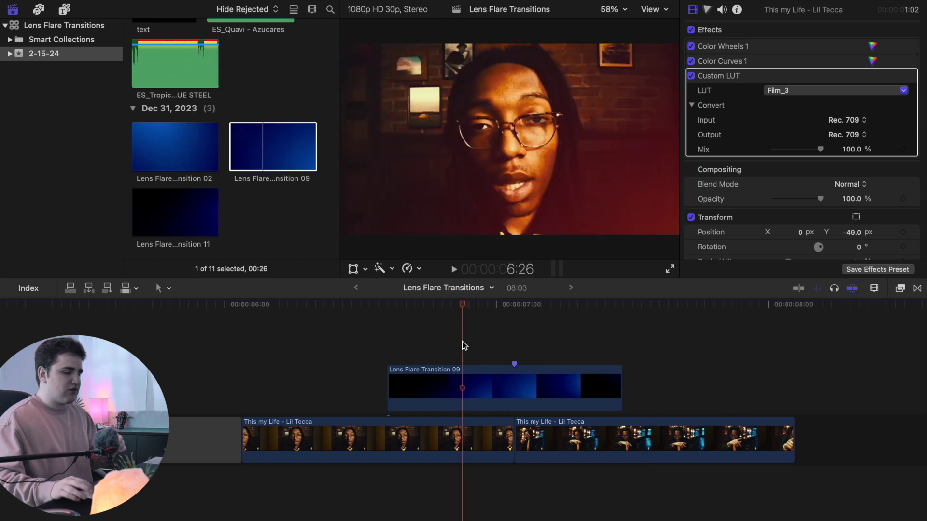